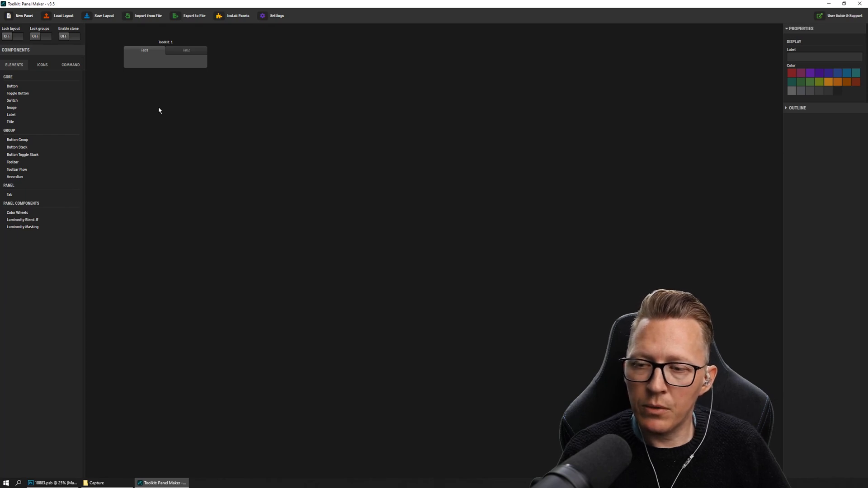
Switch between Tab1 and Tab2 of the Toolkit 1 panel to compare their contents.
left_click(189, 51)
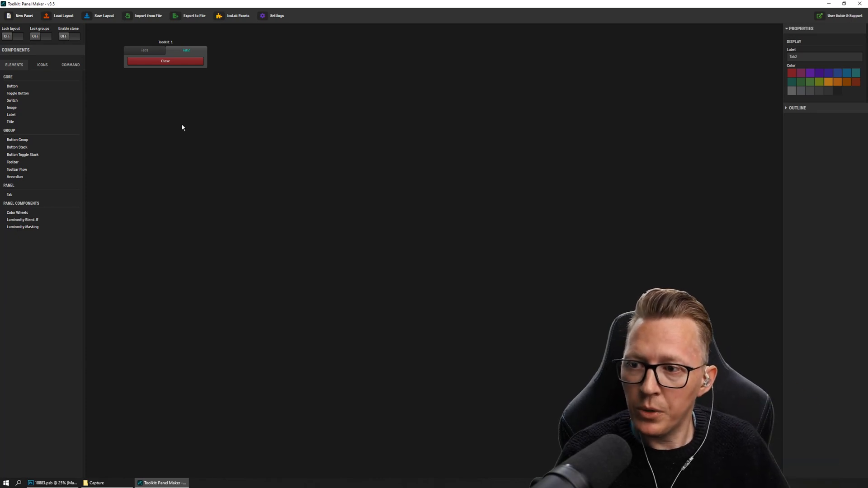
left_click(187, 140)
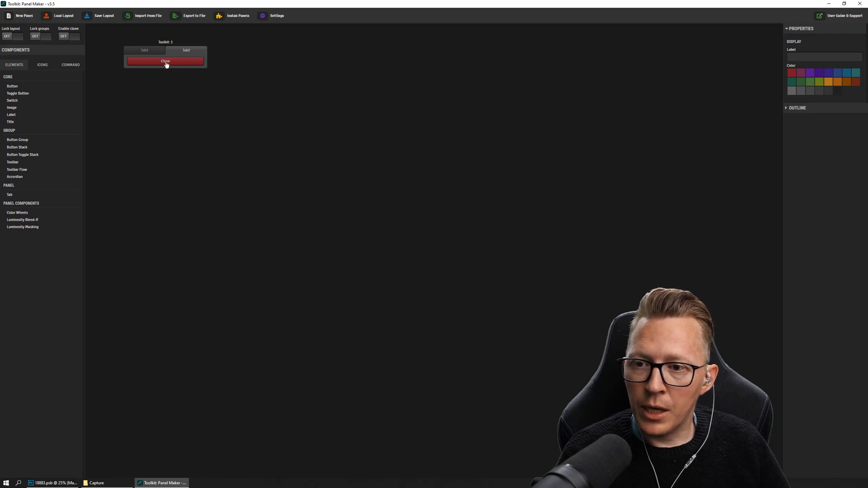
left_click(151, 51)
left_click(178, 51)
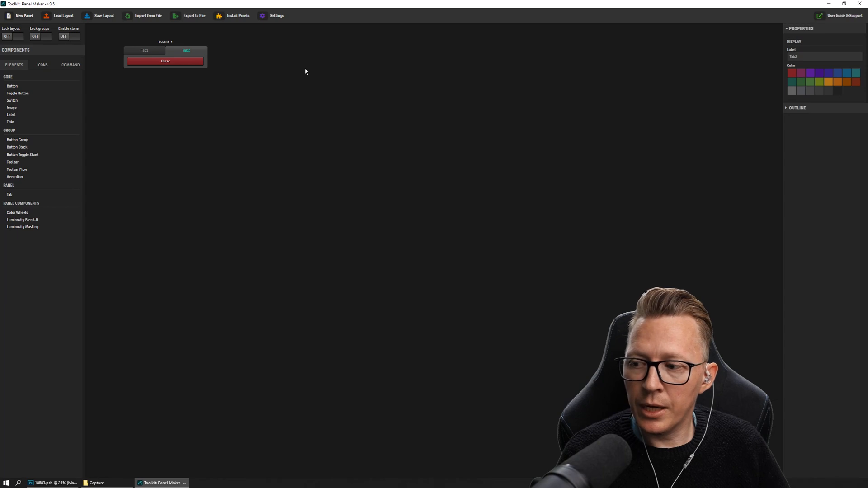
Create a second toolkit panel and place it beside Toolkit 1.
left_click(20, 17)
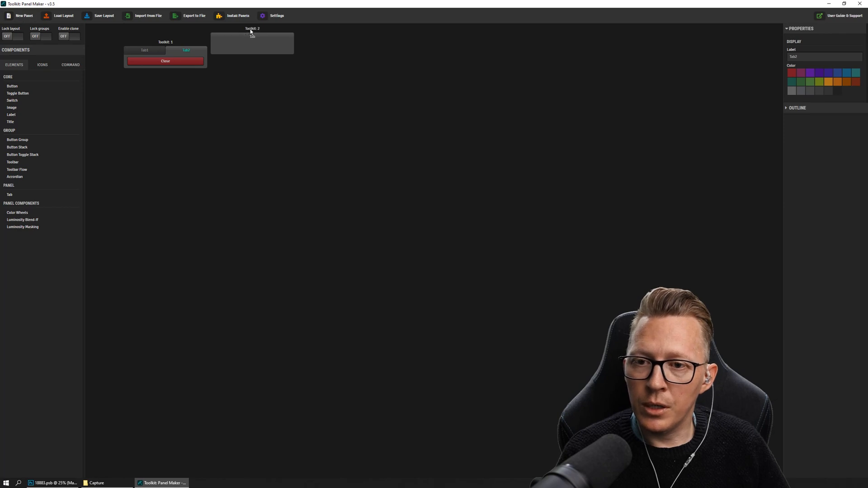
left_click_drag(251, 31, 256, 44)
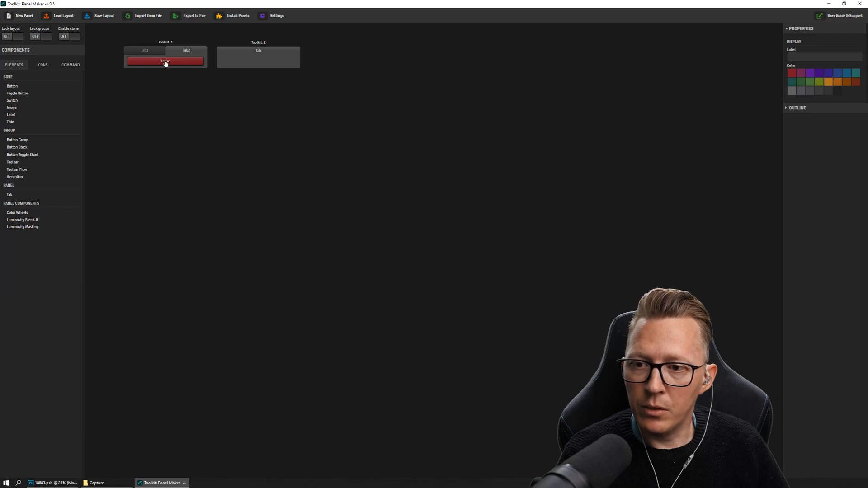
Move the red Close button in Toolkit 1 from Tab2 to Tab1.
mouse_move(165, 61)
left_mouse_down()
mouse_move(253, 62)
mouse_move(176, 61)
left_mouse_up()
left_click(145, 50)
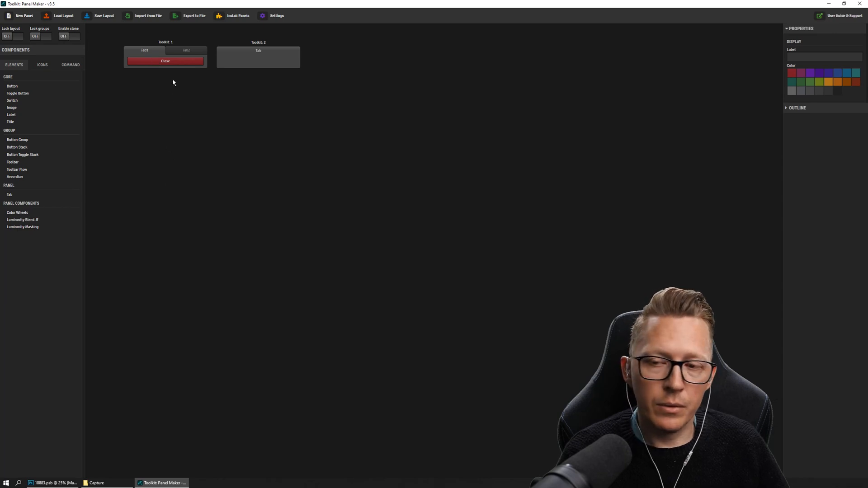
Assign Photoshop's File command Close All to the Close button as its secondary (toggle-off) command.
left_click(170, 62)
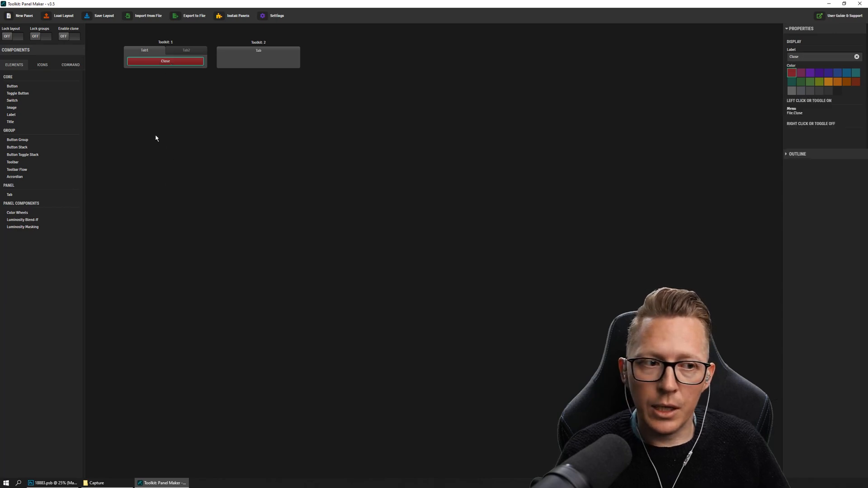
left_click(71, 66)
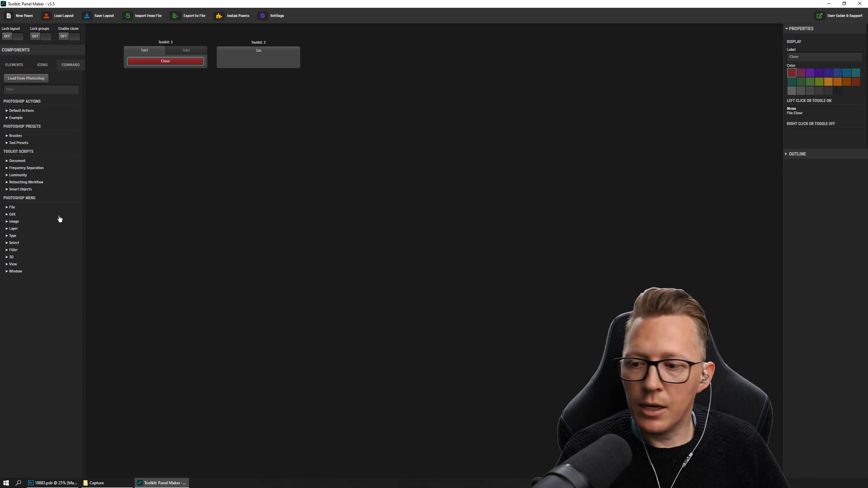
left_click(8, 207)
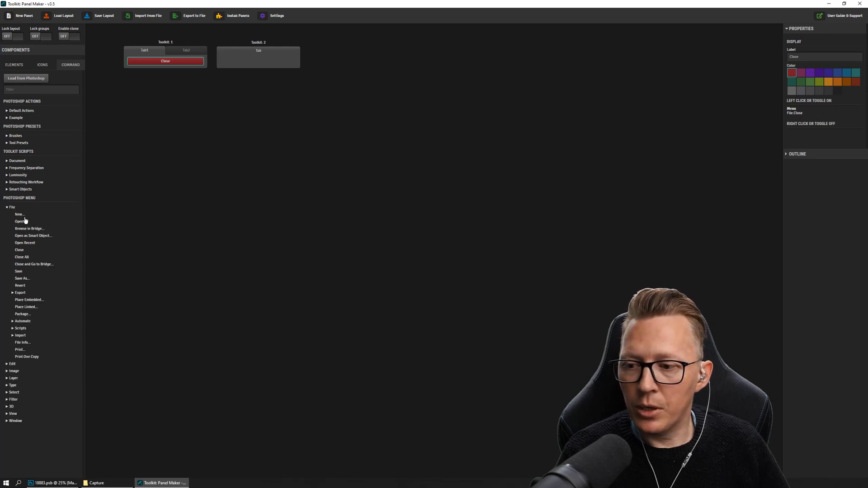
right_click(24, 259)
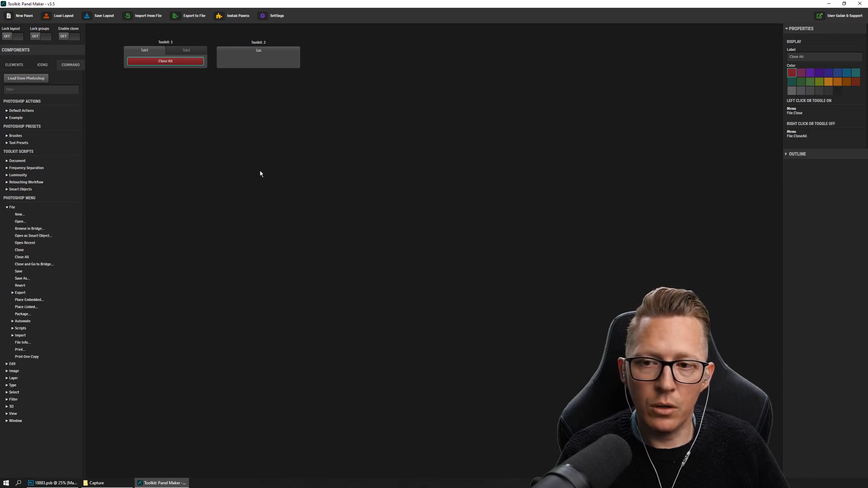
left_click(13, 207)
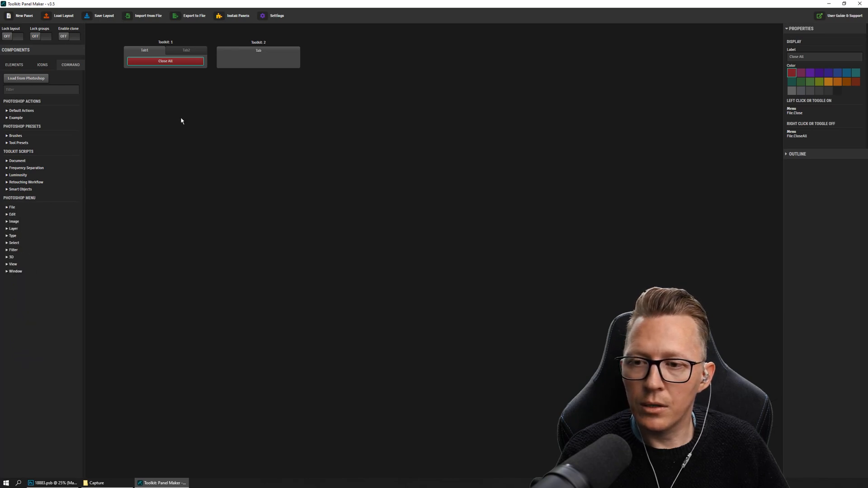
Set the button's label to "Close" and review its primary and secondary commands.
left_click(807, 57)
key("BackSpace")
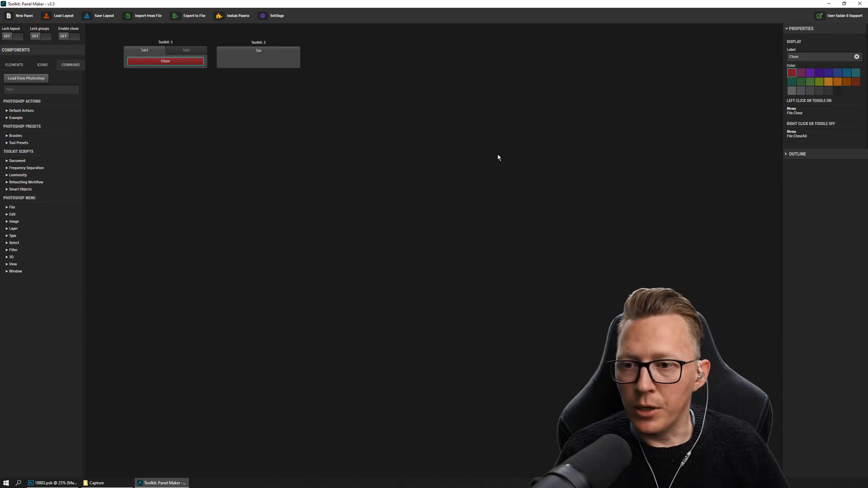
left_click(337, 168)
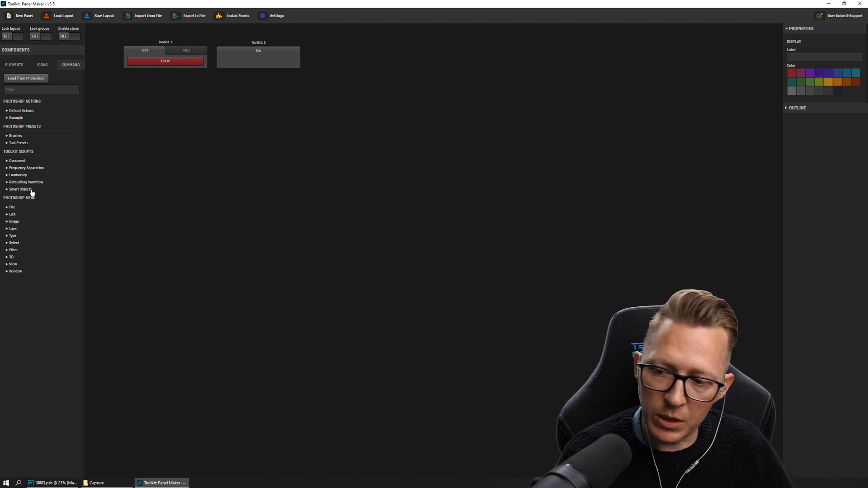
left_click(181, 62)
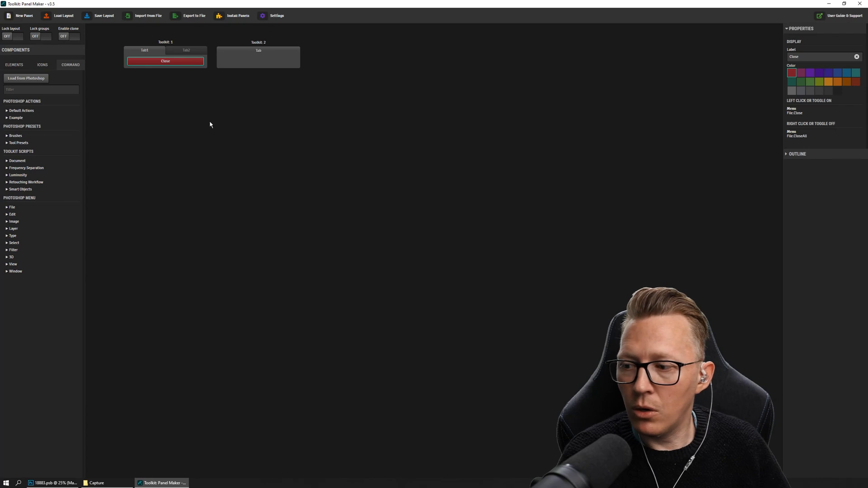
left_click(178, 98)
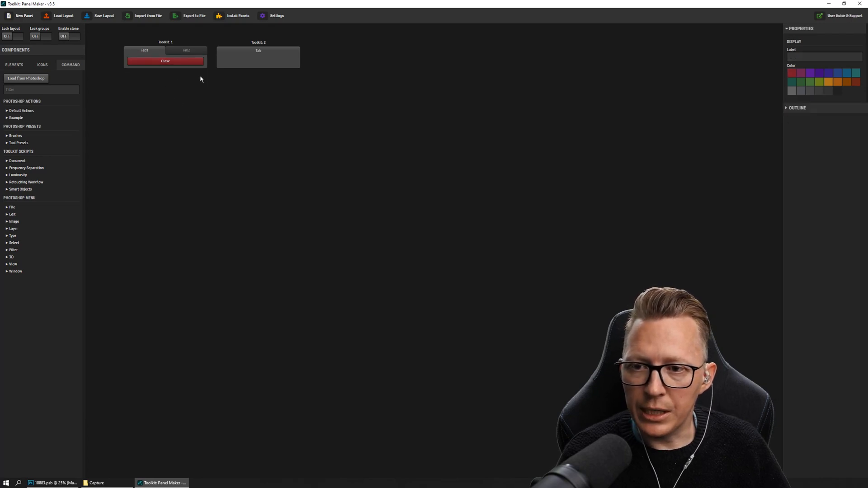
Clear the label of the tab in the Toolkit 2 panel.
left_click(259, 51)
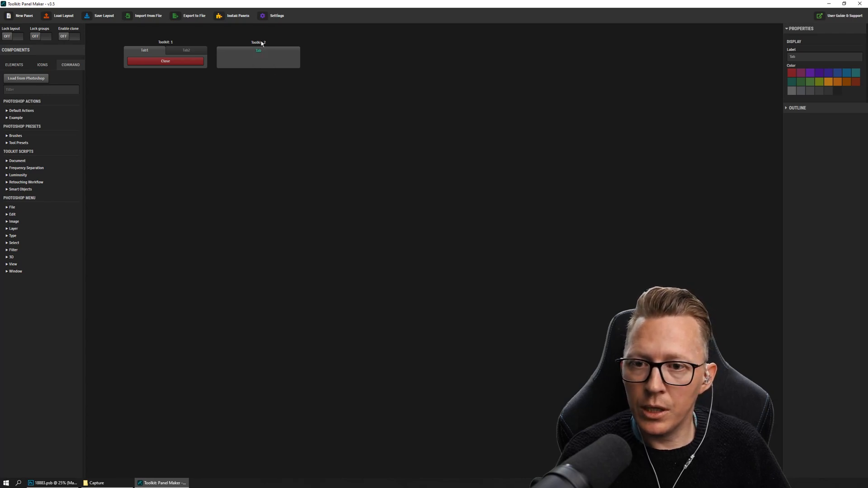
left_click(14, 64)
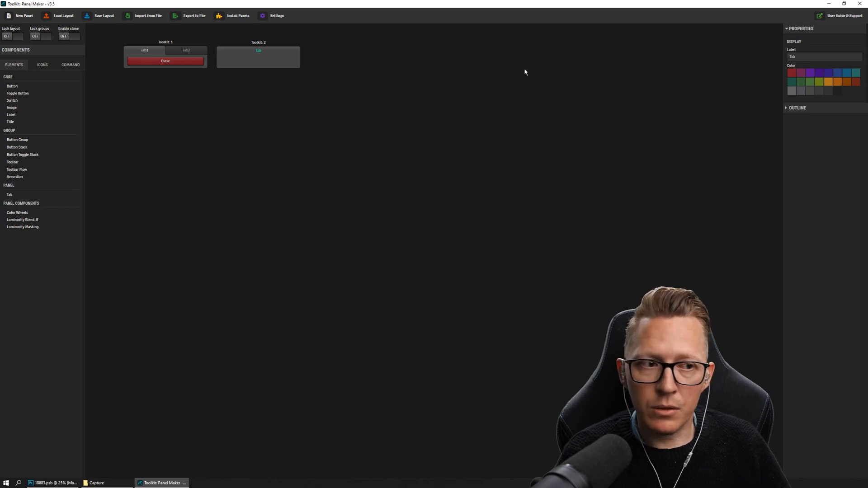
left_click(857, 57)
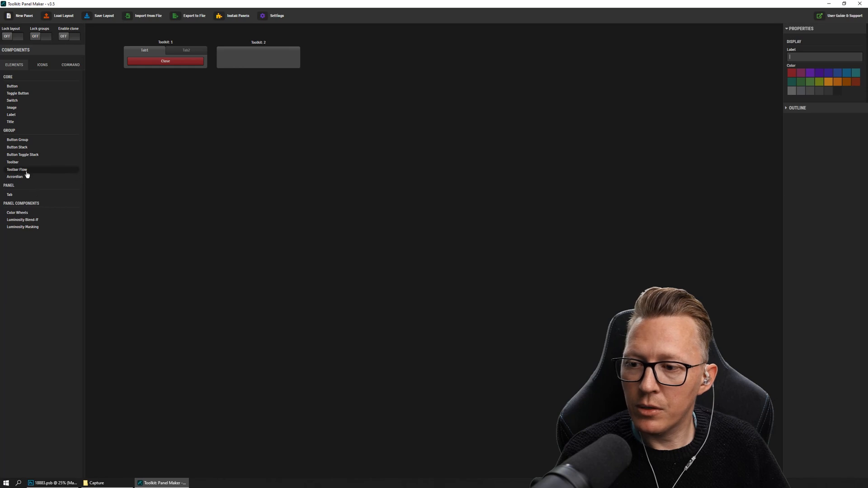
Add a Toolbar Flow to Toolkit 2 and fill it with Photoshop tool icons, including eyedropper, healing brush, patch, sharpen, pencil and clone stamp.
left_click_drag(23, 172, 270, 63)
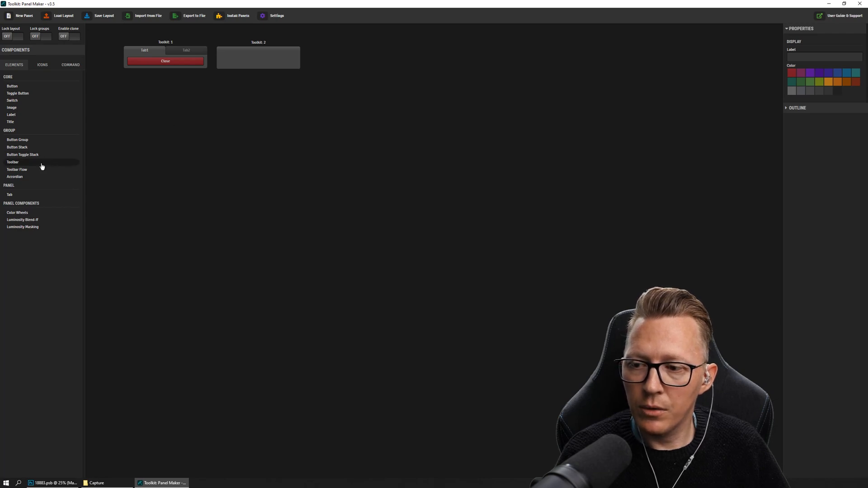
left_click(46, 67)
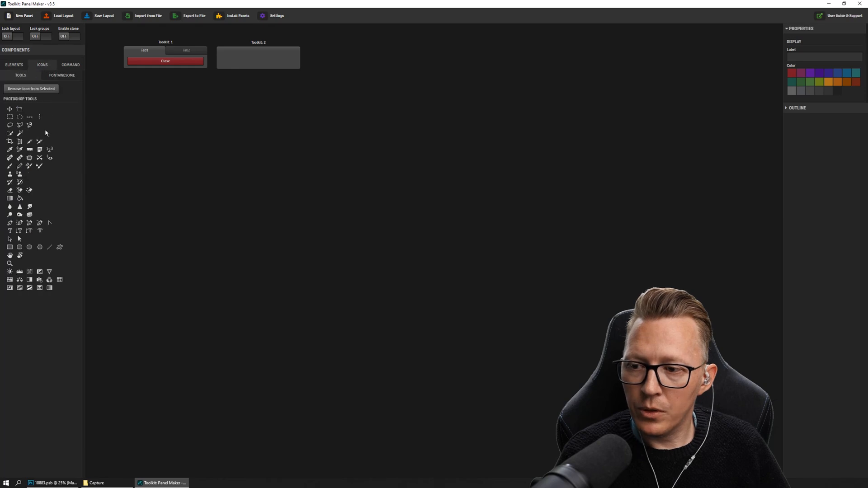
left_click_drag(25, 152, 136, 104)
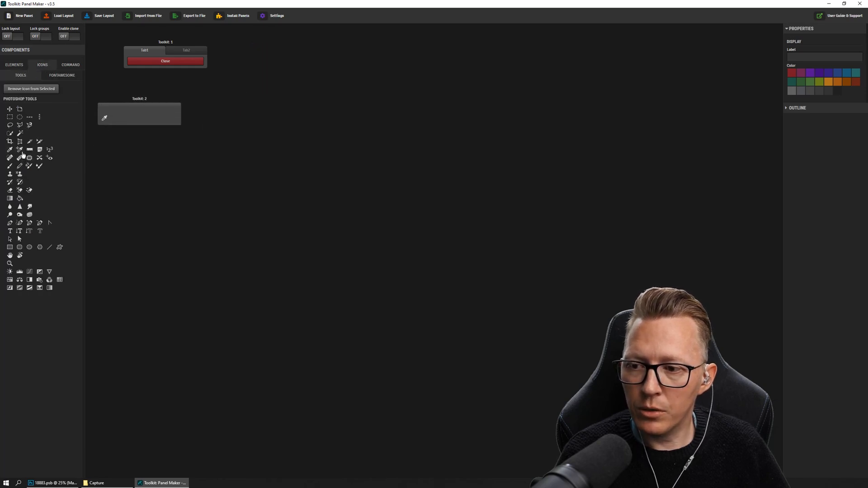
left_click_drag(21, 158, 126, 119)
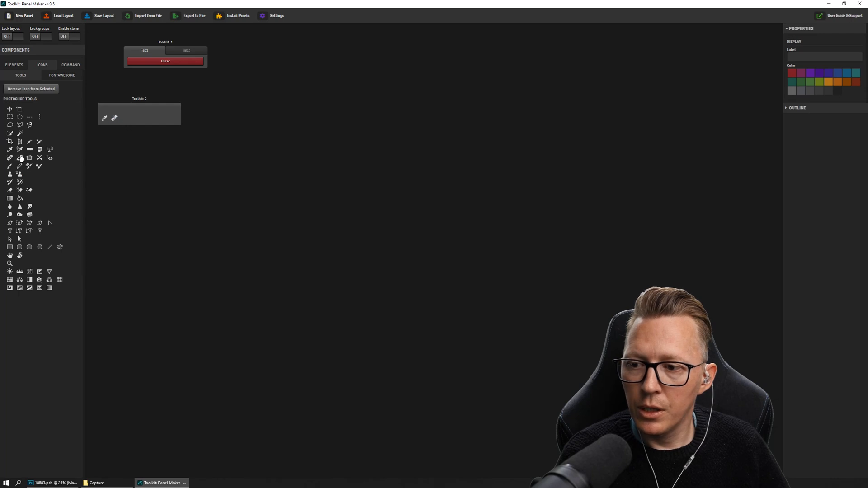
left_click_drag(20, 159, 135, 119)
mouse_move(20, 159)
left_mouse_down()
mouse_move(155, 122)
mouse_move(10, 152)
mouse_move(184, 116)
mouse_move(156, 119)
left_mouse_up()
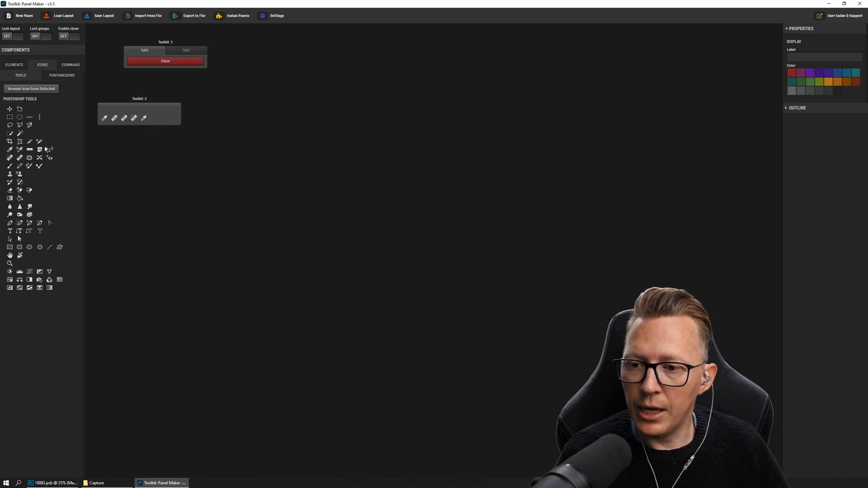
left_click_drag(30, 157, 154, 118)
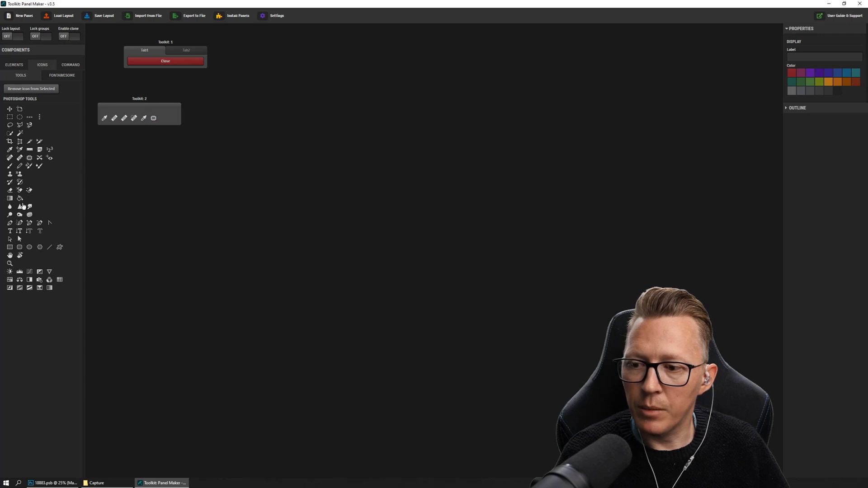
left_click_drag(80, 157, 152, 123)
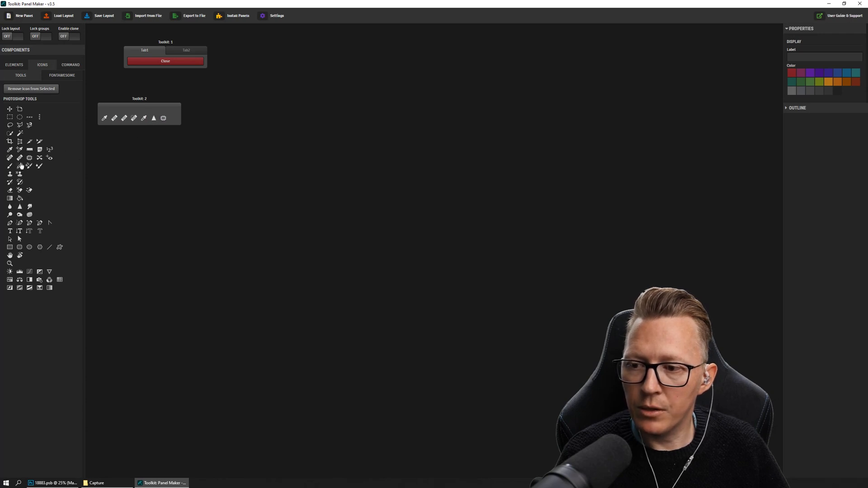
mouse_move(19, 166)
left_mouse_down()
mouse_move(131, 140)
mouse_move(155, 119)
left_mouse_up()
mouse_move(10, 174)
left_mouse_down()
mouse_move(147, 127)
mouse_move(31, 167)
mouse_move(136, 131)
left_mouse_up()
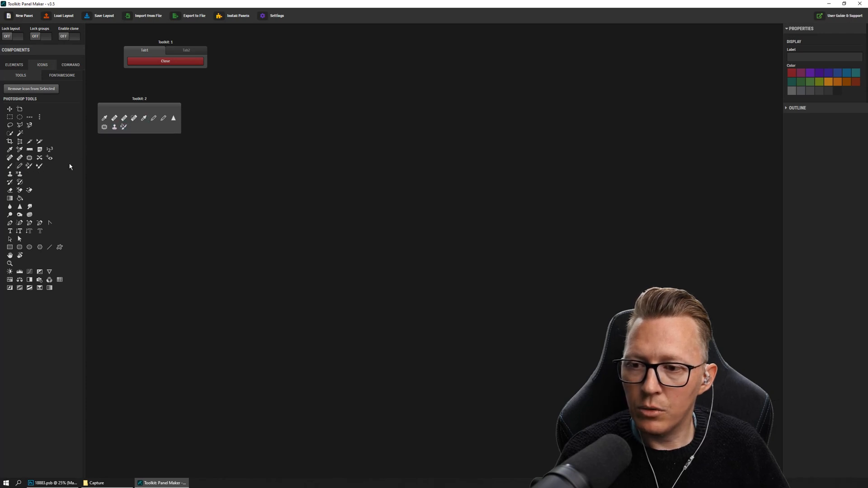
Add the FontAwesome icons allergies, angle-double-down, align-right and align-left to the Toolkit 2 toolbar.
left_click(62, 76)
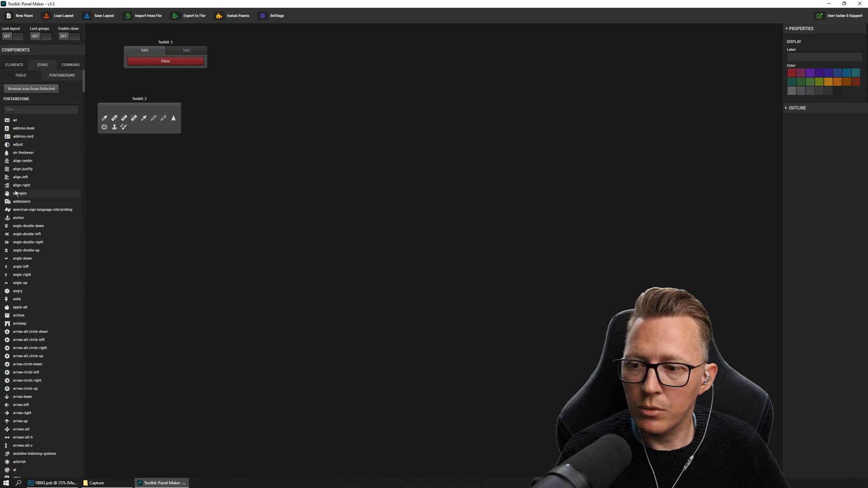
left_click_drag(19, 194, 136, 131)
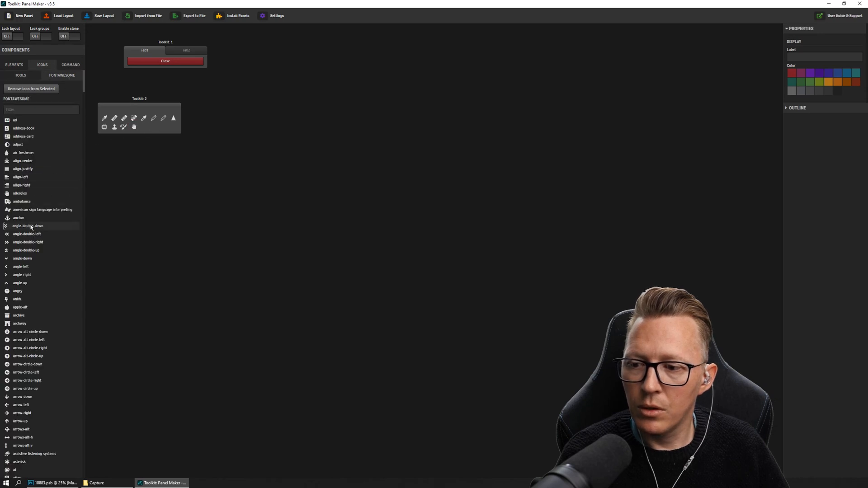
left_click_drag(31, 226, 154, 128)
left_click_drag(22, 185, 159, 128)
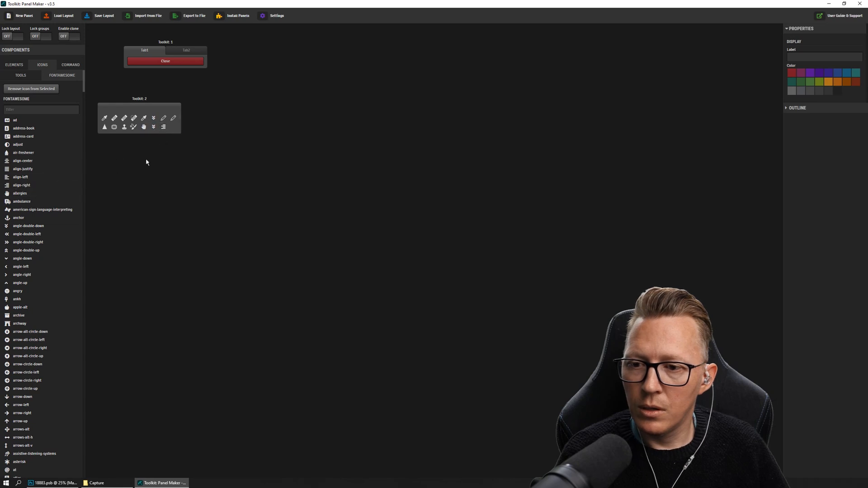
left_click_drag(8, 180, 173, 128)
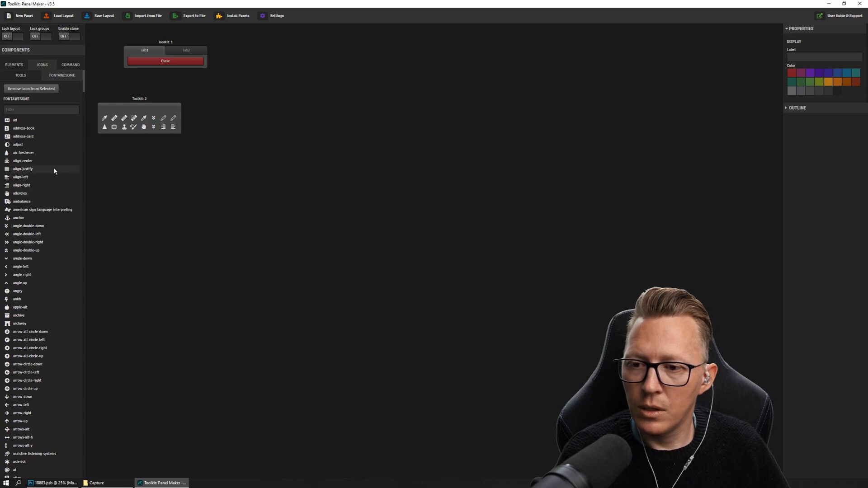
left_click(20, 76)
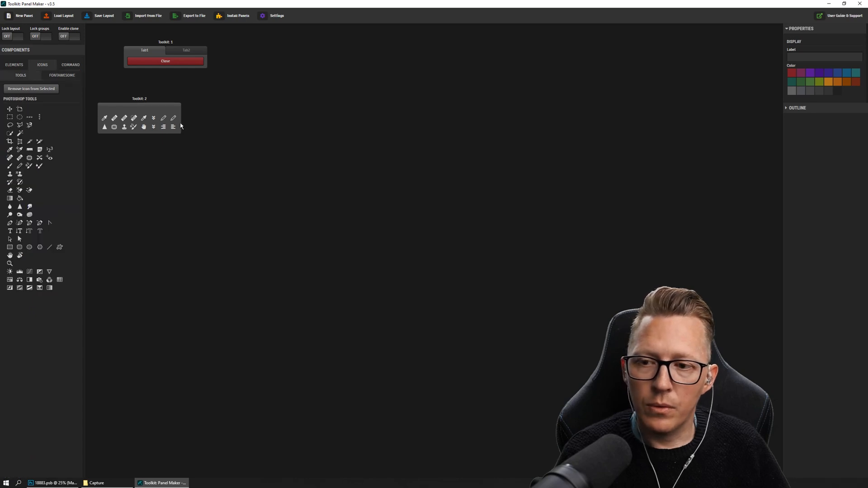
Narrow the Toolkit 2 panel to a single vertical column of icons and save the layout.
left_click(14, 65)
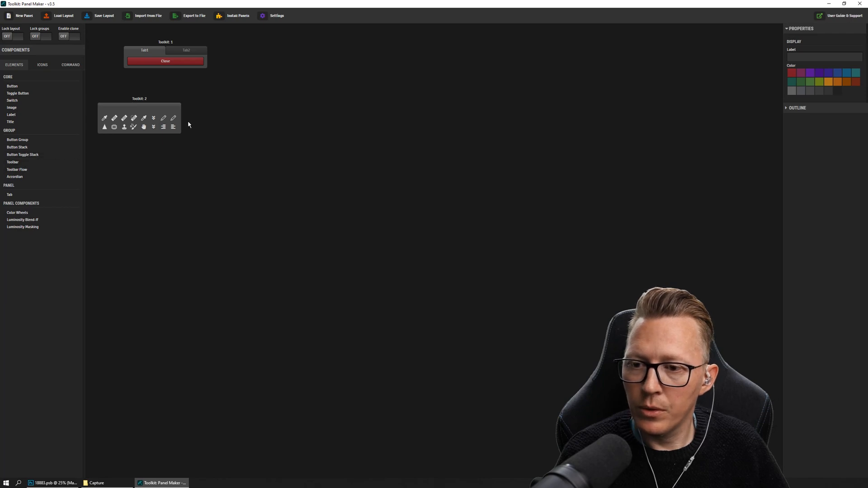
left_click_drag(181, 119, 113, 118)
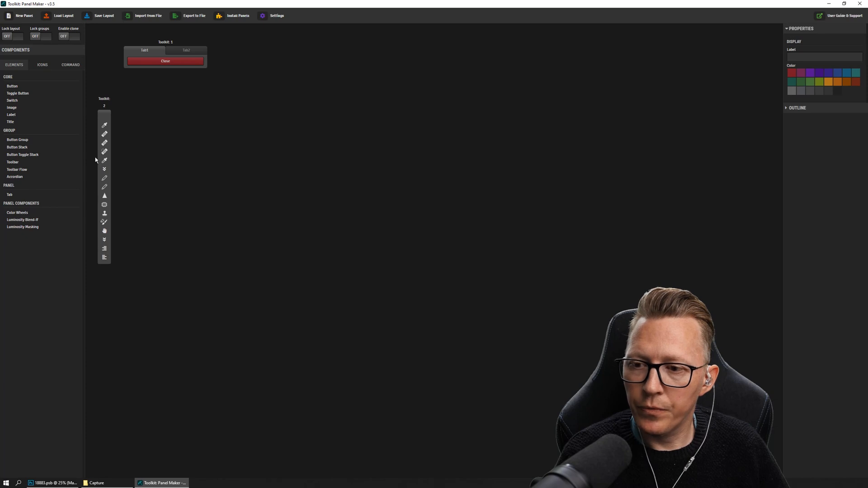
left_click(103, 18)
Switch to Photoshop and check the installed Toolkit 1 panel and the available windows.
key("alt+Tab")
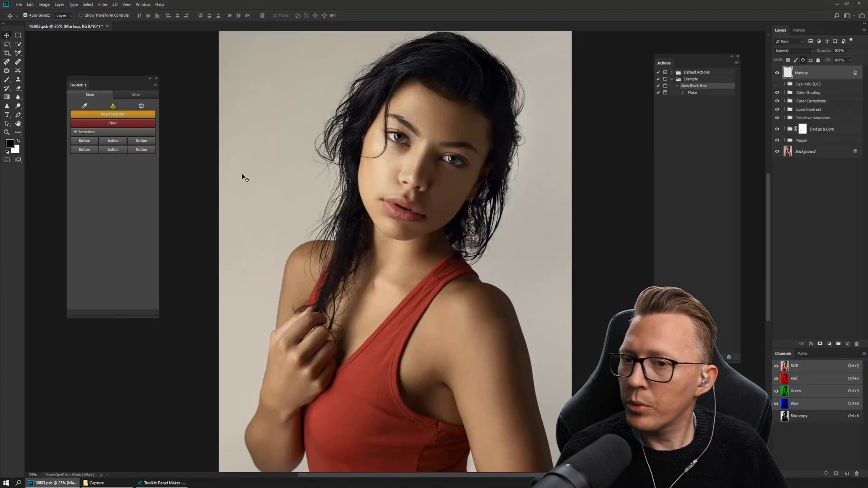
left_click(140, 4)
left_click(142, 5)
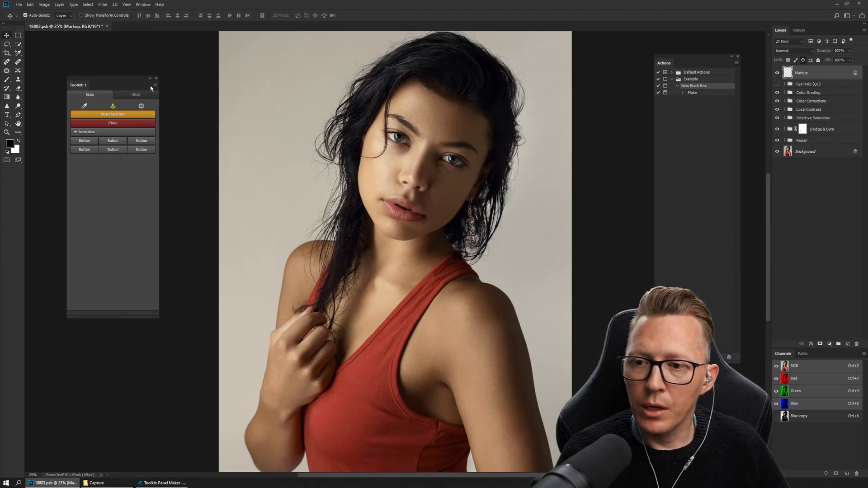
Load the saved layout into the Toolkit 1 panel and open the Toolkit: 2 extension panel.
left_click(154, 86)
left_click(149, 93)
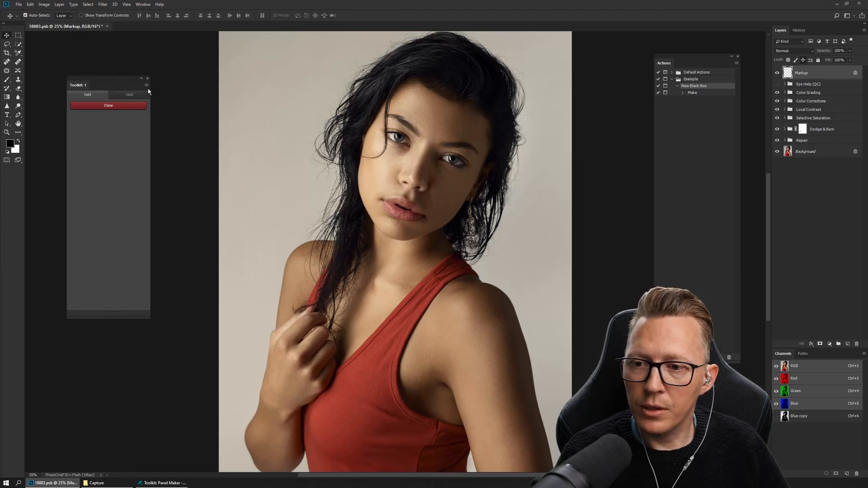
left_click(142, 5)
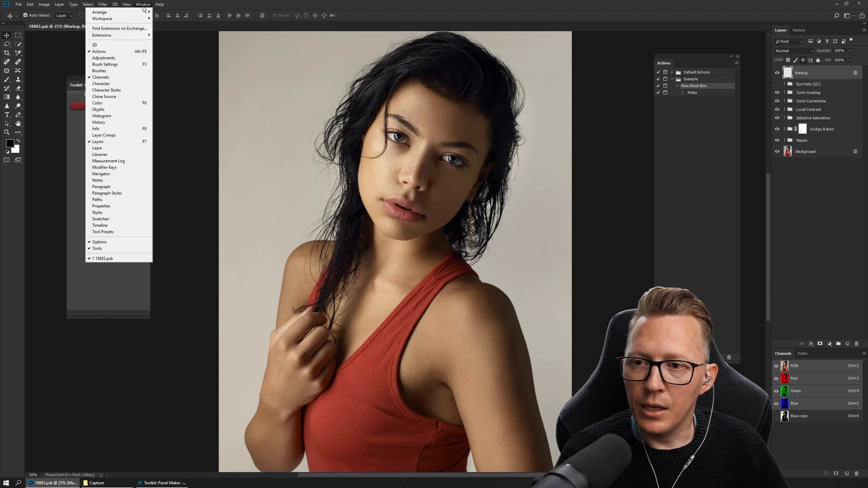
mouse_move(131, 36)
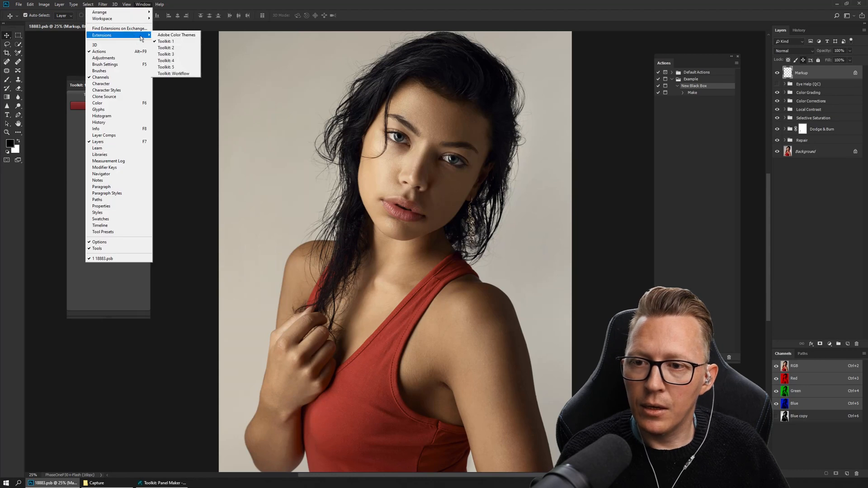
left_click(181, 50)
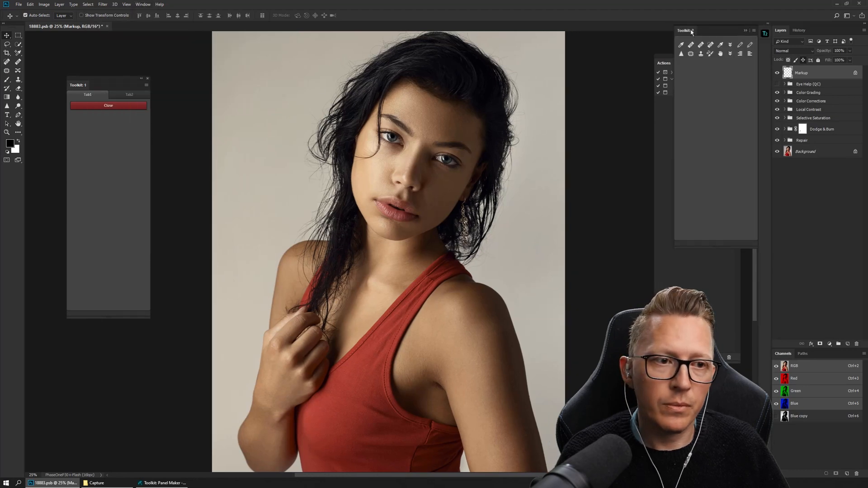
Narrow Toolkit 2 to a single column of icons, dock it beside the toolbar, and try the toolbar's one- and two-column layouts.
left_click_drag(692, 32, 228, 93)
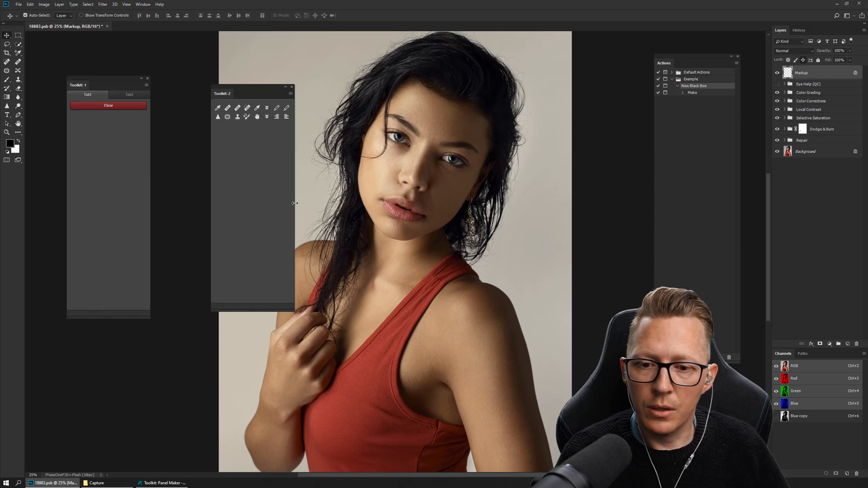
left_click_drag(295, 203, 211, 196)
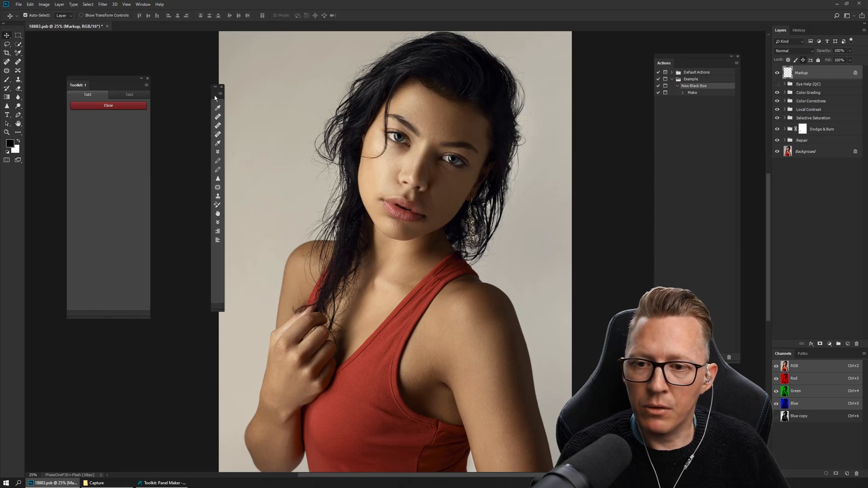
left_click_drag(215, 97, 31, 111)
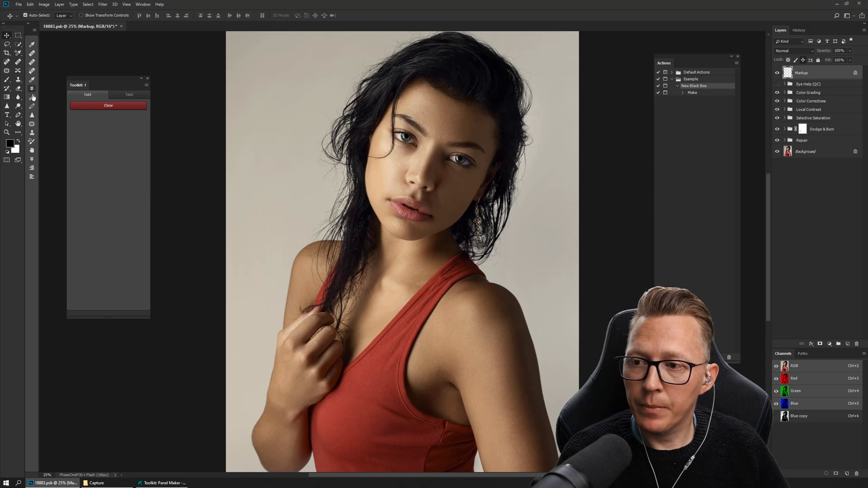
left_click(4, 24)
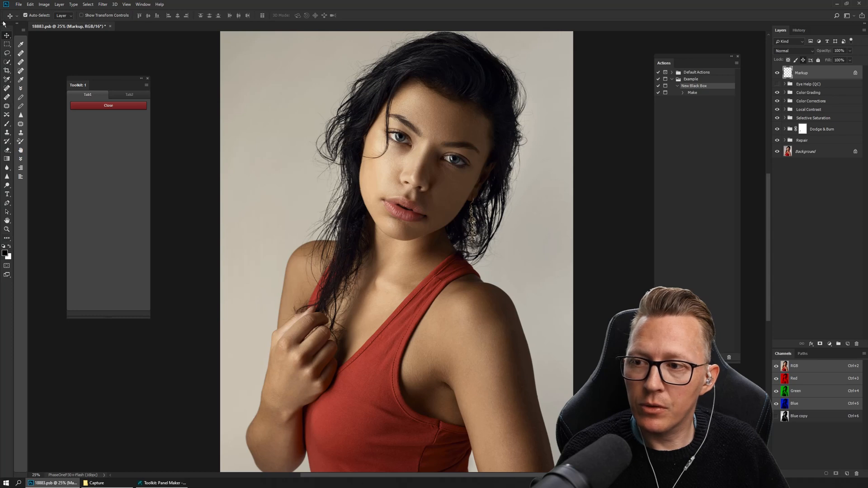
left_click(4, 24)
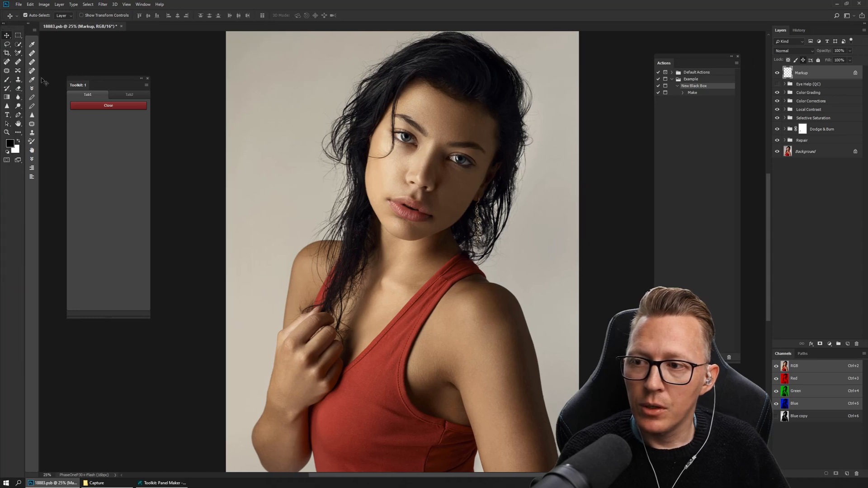
Test collapsing the docked Toolkit 2 to a flyout icon and reopening it, and close the panel.
left_click(29, 23)
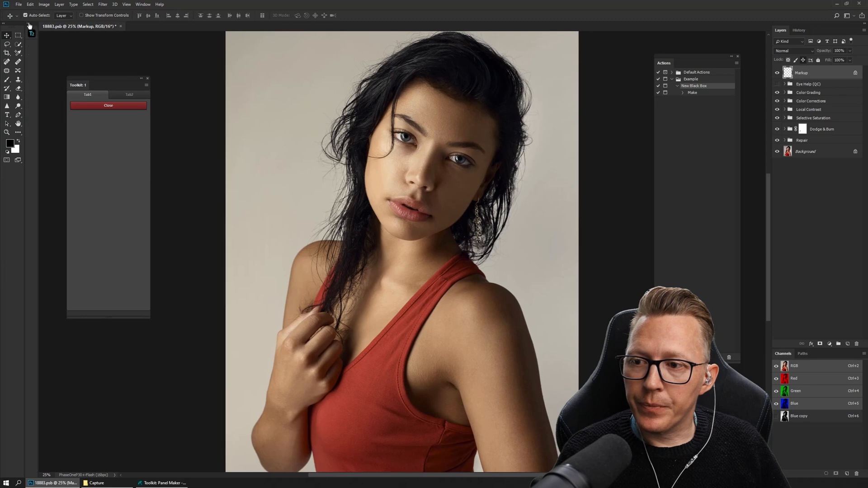
left_click(31, 33)
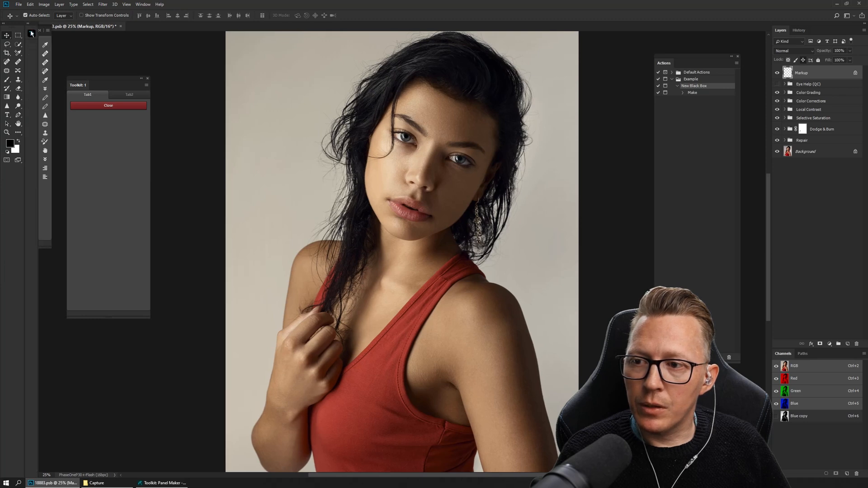
left_click(31, 34)
left_click(31, 35)
left_click(31, 35)
left_click(31, 36)
left_click(32, 36)
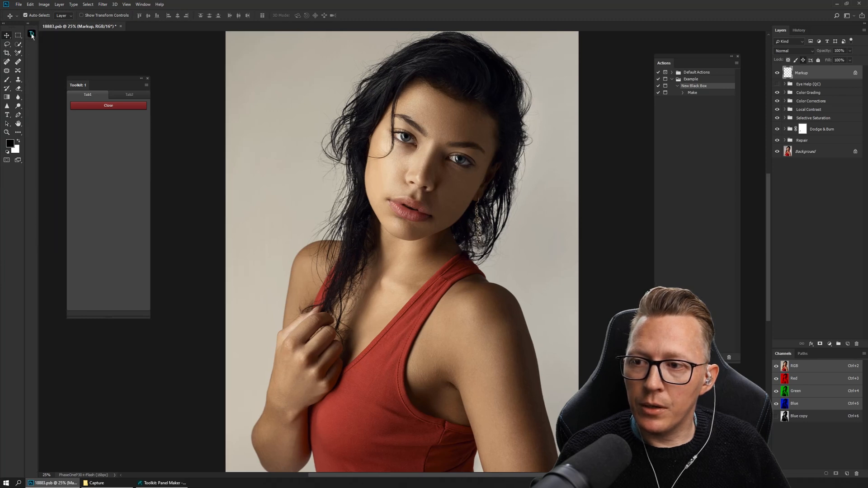
left_click(32, 36)
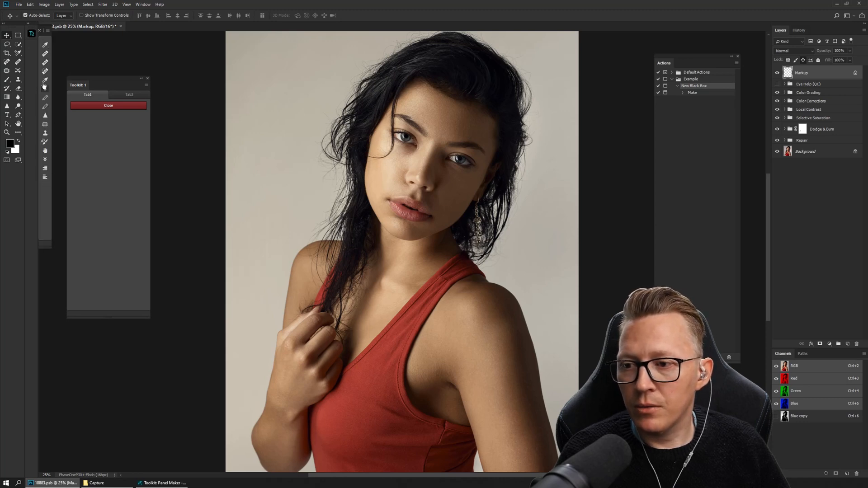
left_click(47, 30)
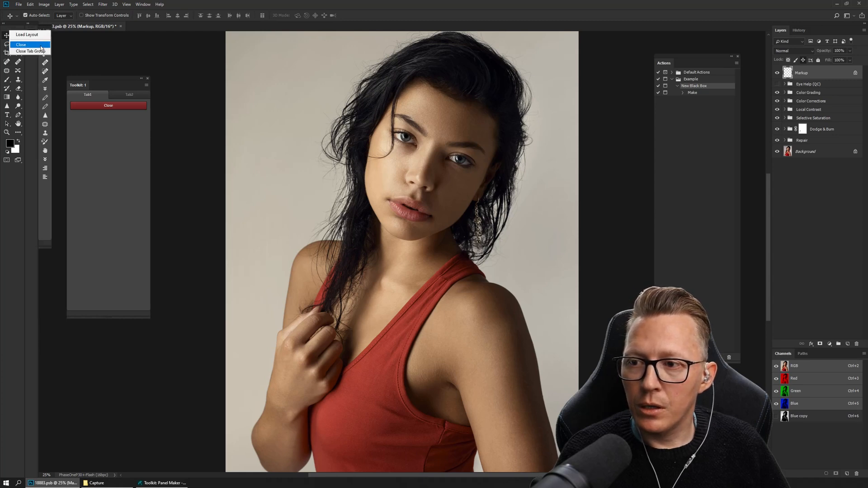
left_click(40, 45)
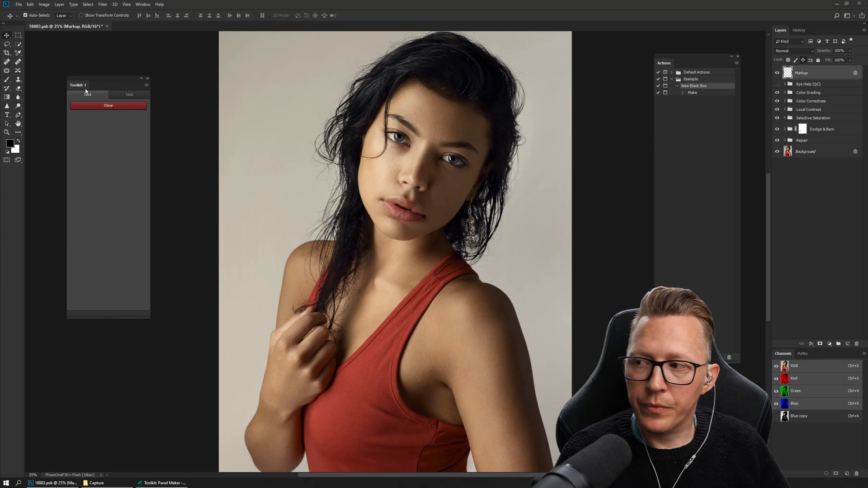
Switch to Toolkit Panel Maker and place Toolkit 1 and Toolkit 2 side by side near the middle of the canvas.
key("alt+Tab")
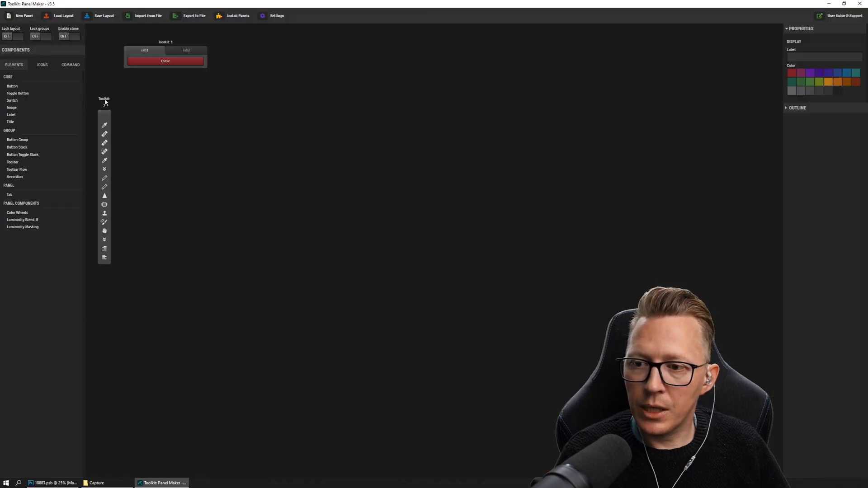
left_click_drag(104, 102, 403, 64)
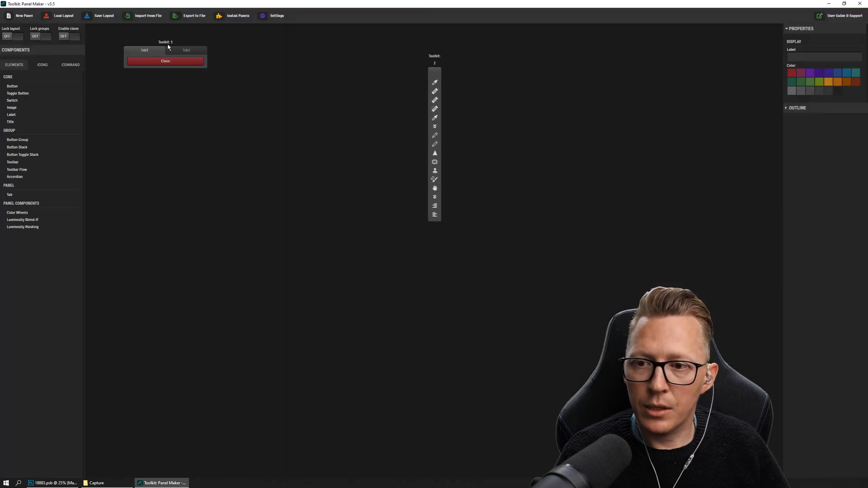
left_click_drag(164, 43, 149, 68)
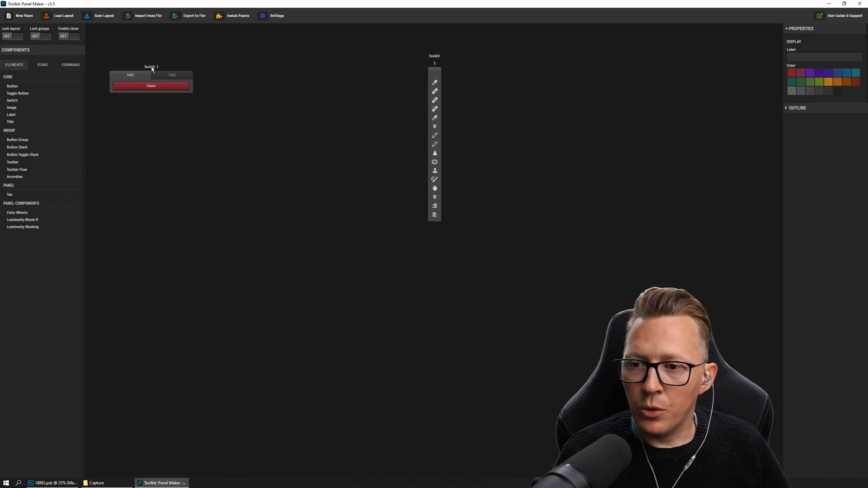
left_click_drag(152, 69, 362, 66)
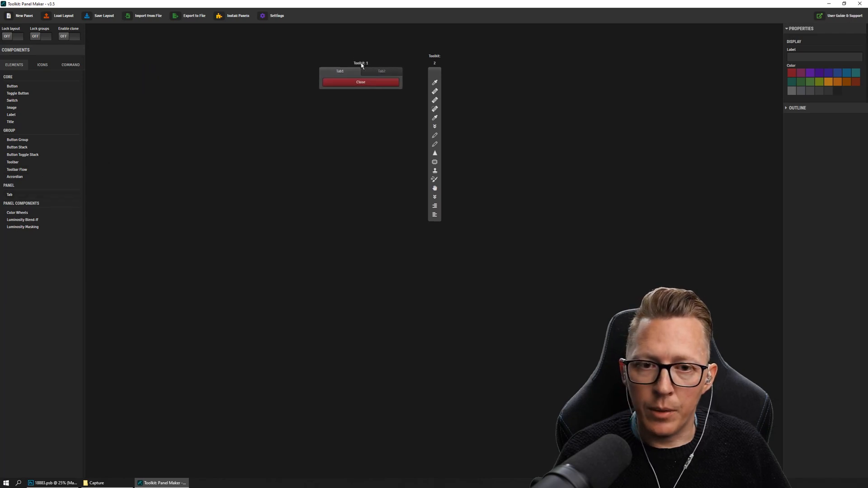
Show the hidden Toolkit: Workflow panel and line it up directly beside Toolkit 1.
left_click(787, 109)
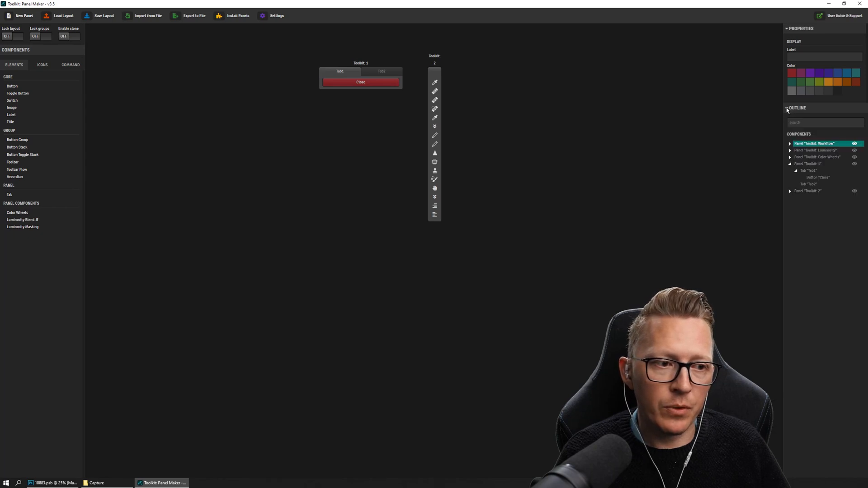
left_click(790, 164)
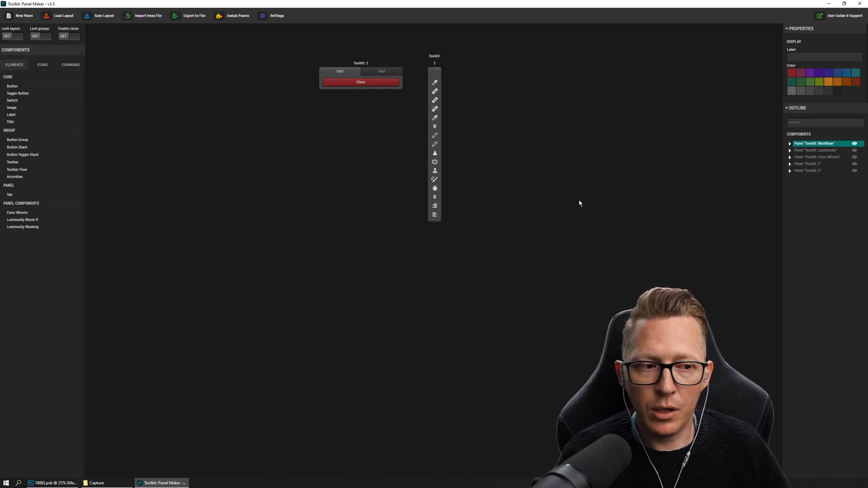
left_click(854, 144)
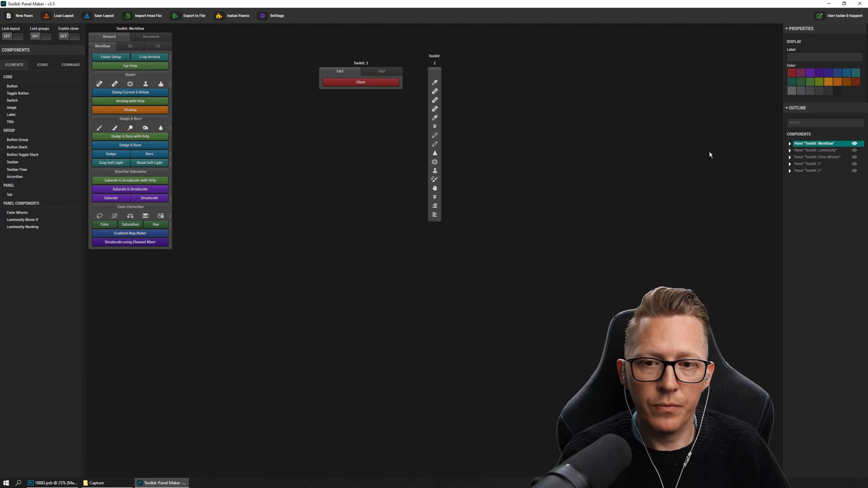
left_click(788, 108)
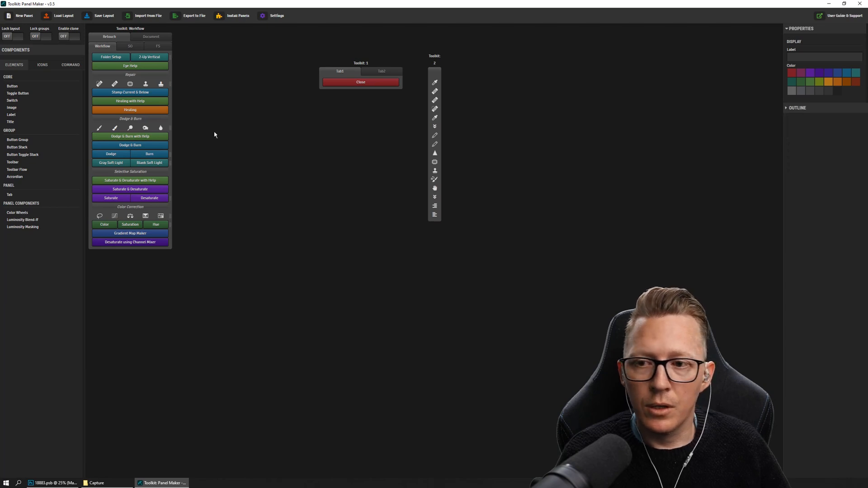
left_click_drag(136, 30, 207, 61)
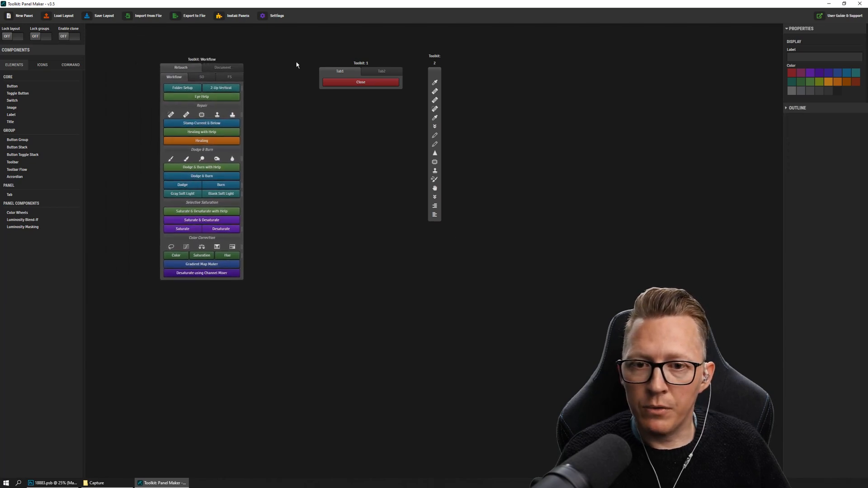
left_click_drag(361, 65, 294, 61)
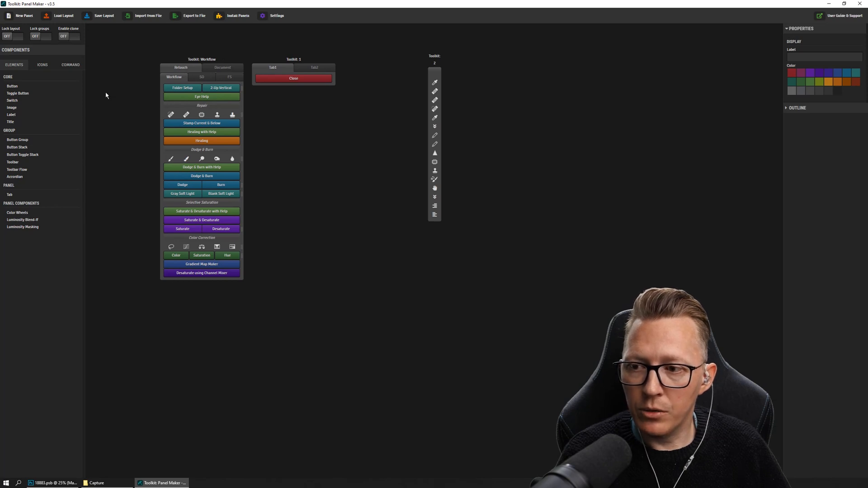
Enable cloning and copy the Eye Help and Healing buttons from Workflow into Tab1 of Toolkit 1.
left_click(72, 37)
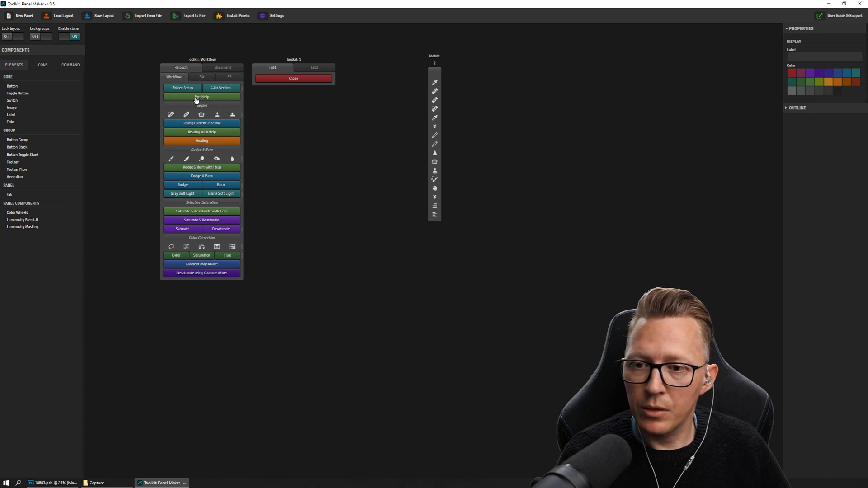
left_click_drag(196, 99, 293, 83)
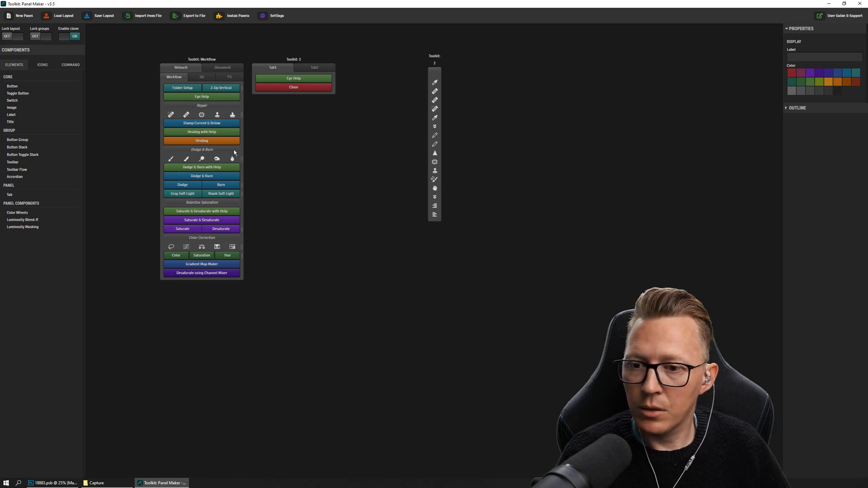
mouse_move(223, 140)
left_mouse_down()
mouse_move(320, 88)
mouse_move(313, 97)
left_mouse_up()
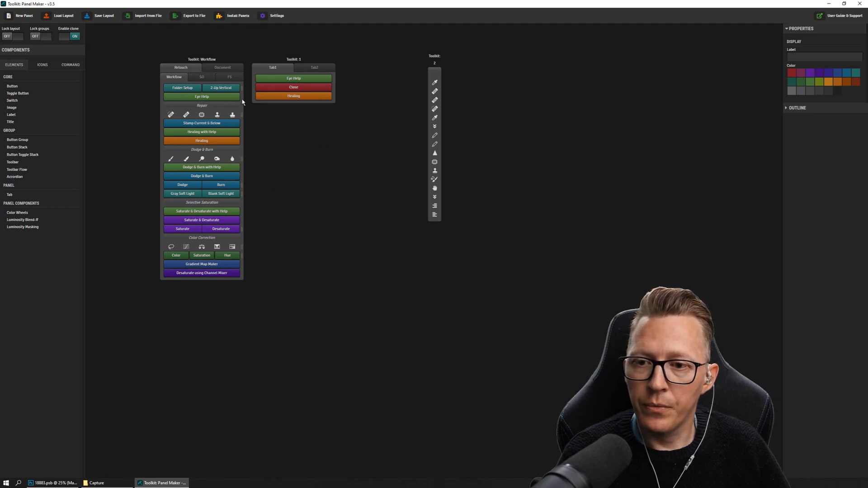
Move the whole FS tab from the Workflow panel into Toolkit 1 and check its contents against Tab1.
left_click_drag(229, 77, 321, 70)
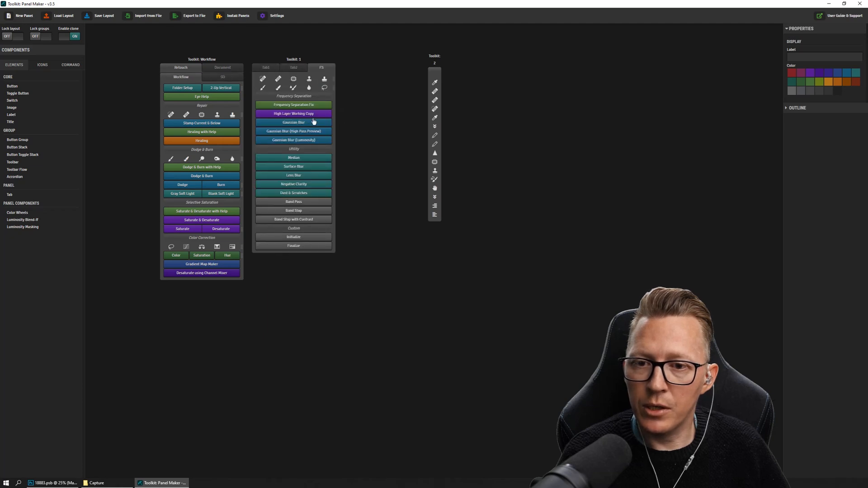
left_click(270, 68)
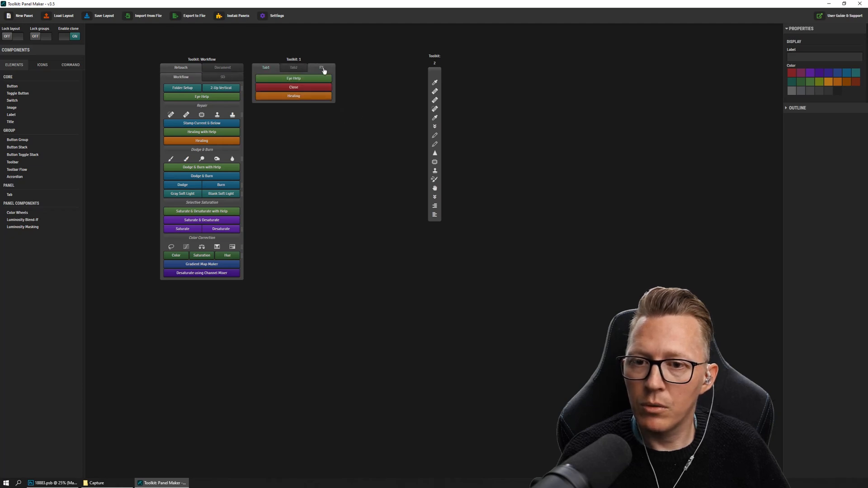
left_click(322, 68)
left_click(267, 68)
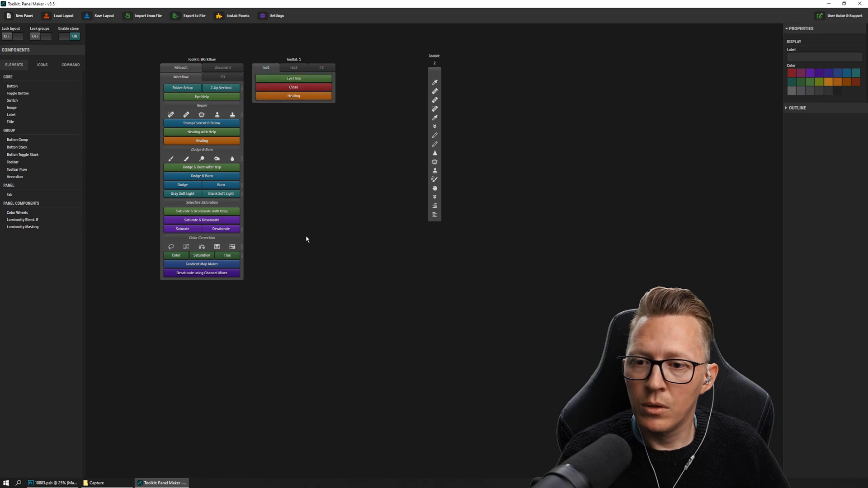
Disable cloning and hide the Toolkit: Workflow panel from the canvas.
left_click(71, 38)
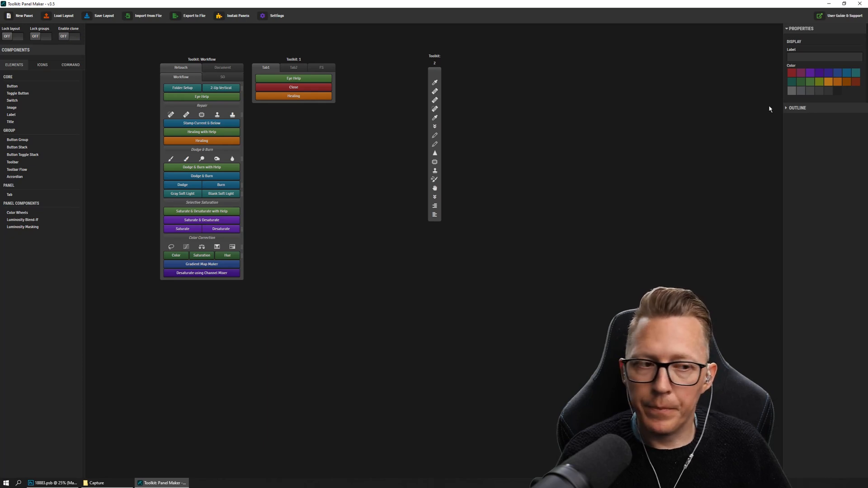
left_click(791, 110)
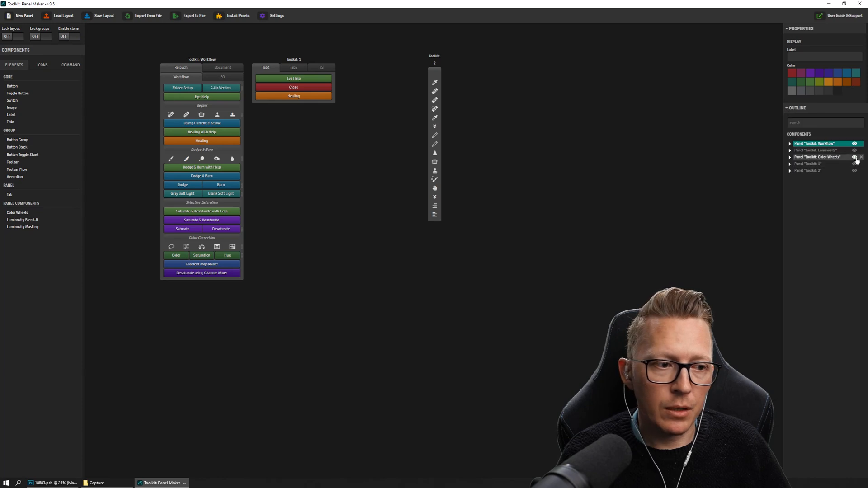
left_click(856, 143)
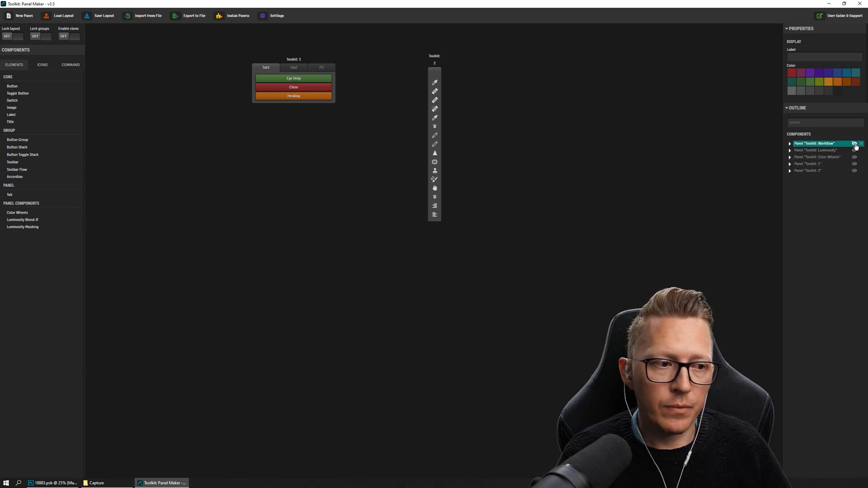
left_click(787, 111)
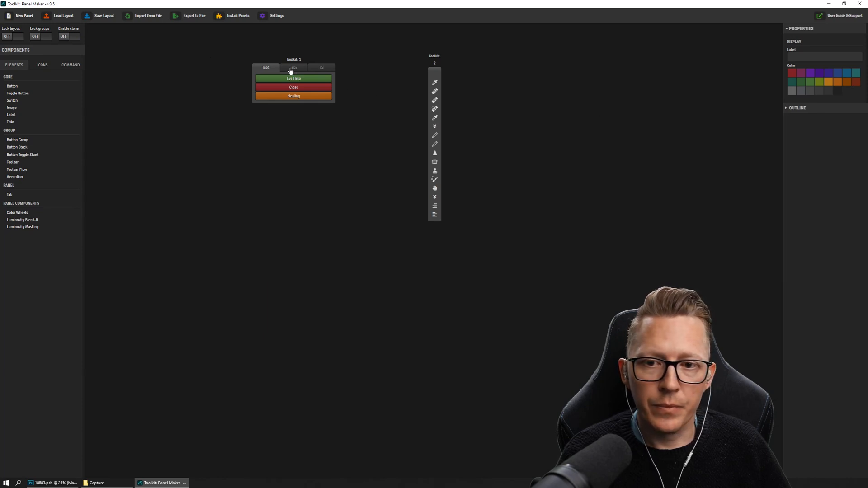
Move the Toolkit 1 and Toolkit 2 panels side by side, closer to the components list.
left_click_drag(296, 63, 181, 71)
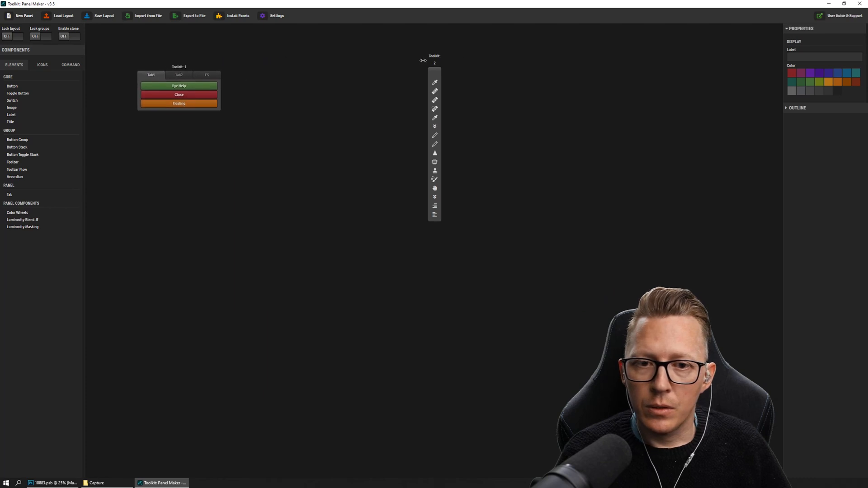
left_click_drag(434, 62, 270, 74)
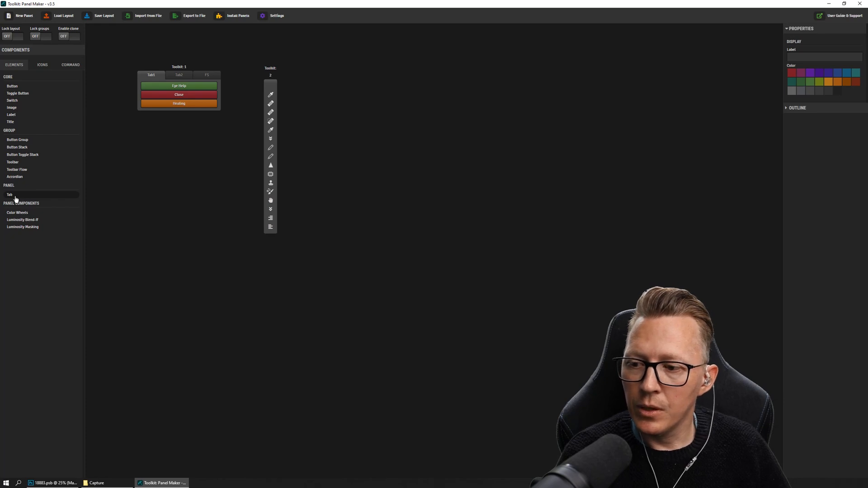
Examine the contents of the Tab1, Tab2 and FS tabs in Toolkit 1.
left_click(179, 75)
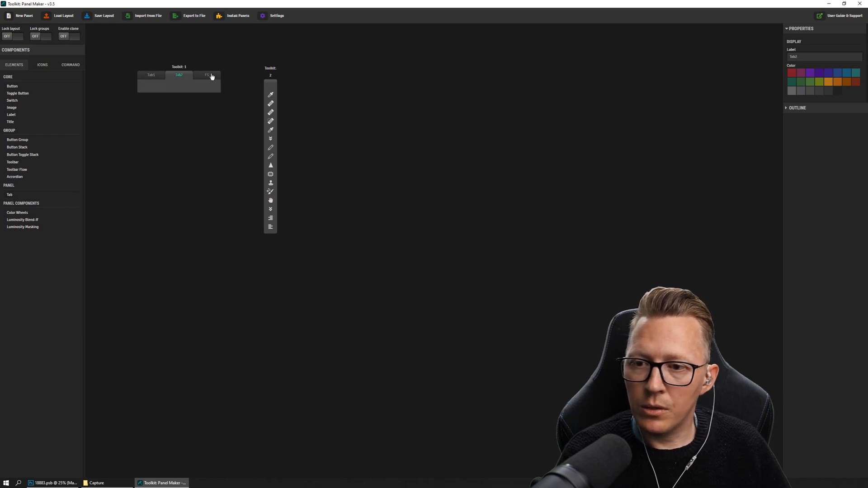
left_click(210, 75)
left_click(177, 77)
left_click(157, 75)
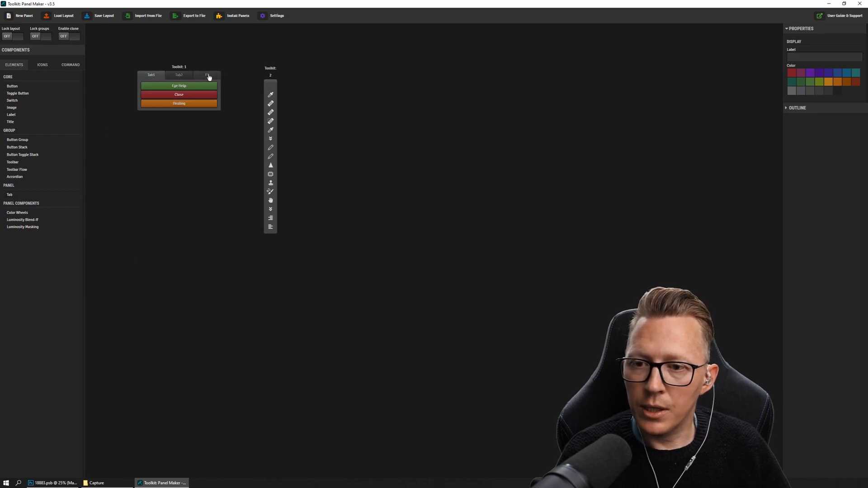
left_click(209, 76)
left_click(177, 77)
left_click(155, 77)
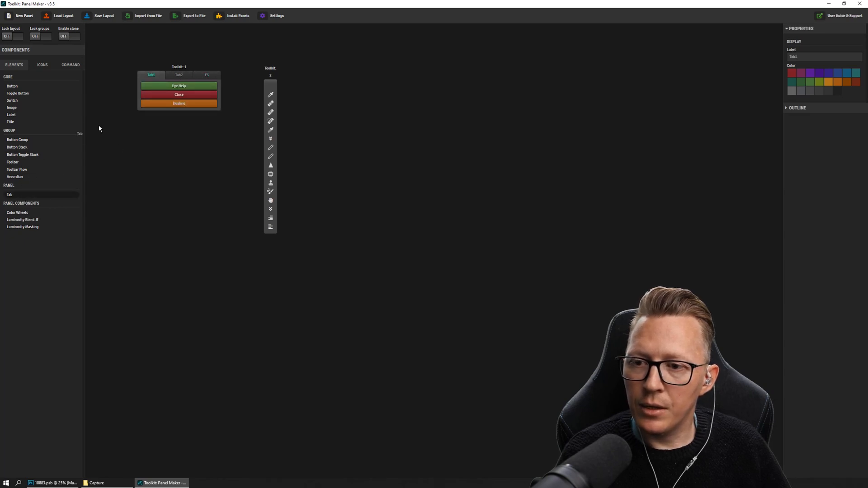
Add two nested tabs inside Tab1 of Toolkit 1, above the Eye Help button, and switch between them.
left_click_drag(99, 129, 156, 83)
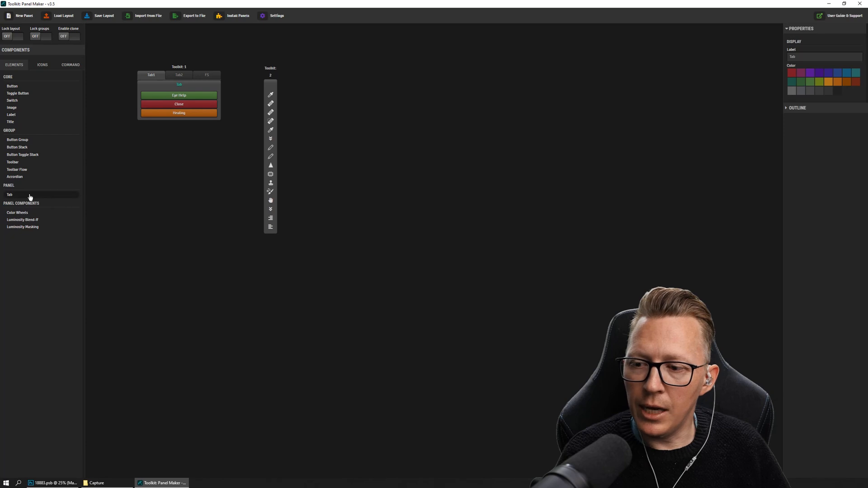
left_click_drag(29, 197, 191, 87)
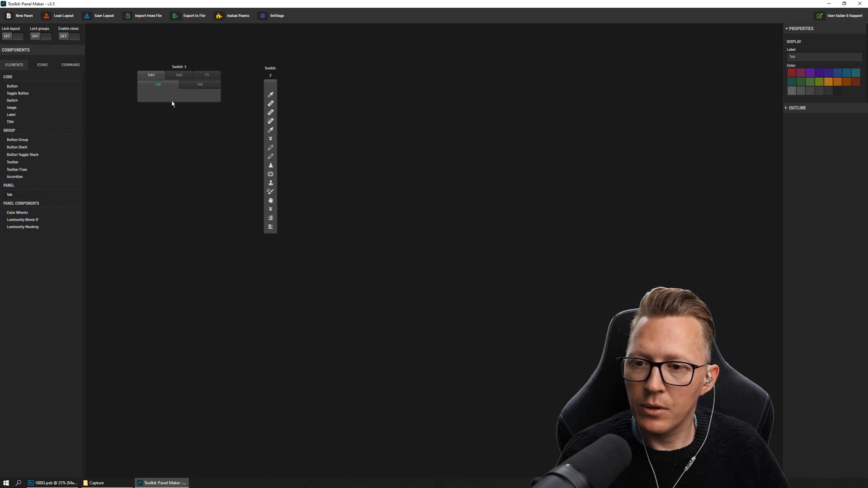
left_click(204, 84)
left_click(168, 85)
left_click(201, 88)
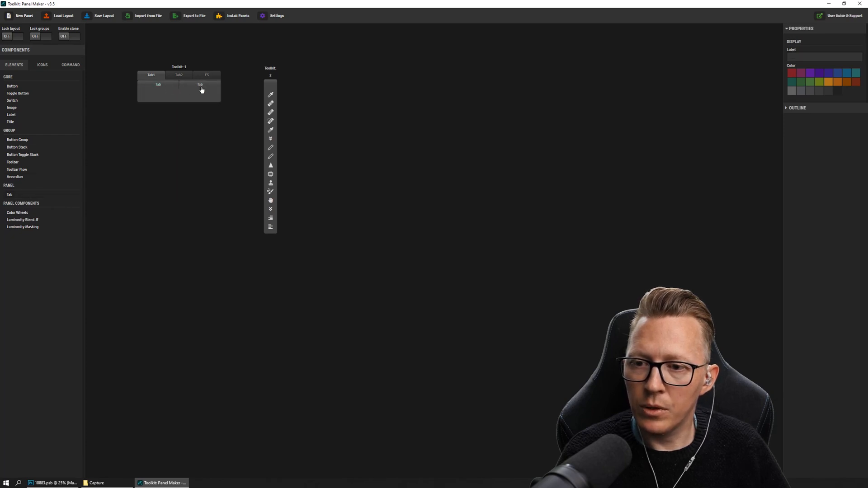
Reorder the nested tabs so the one holding the Eye Help, Close and Healing buttons comes first, and check both.
left_click_drag(194, 87, 153, 86)
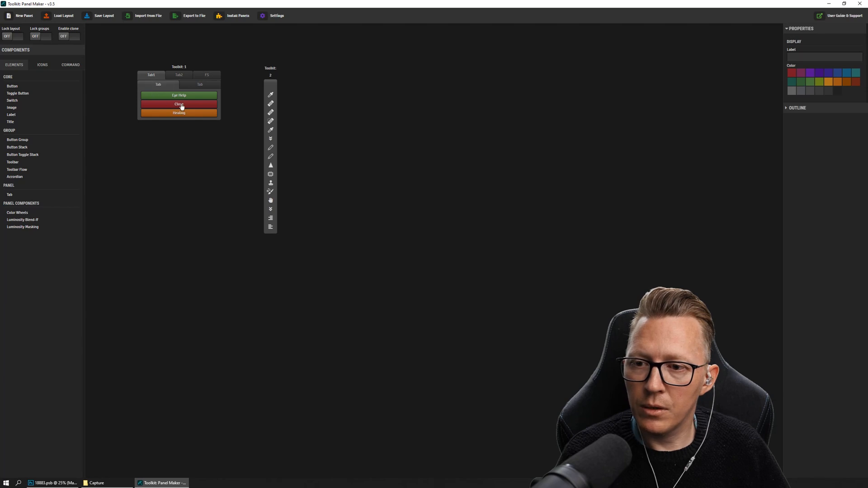
left_click(194, 85)
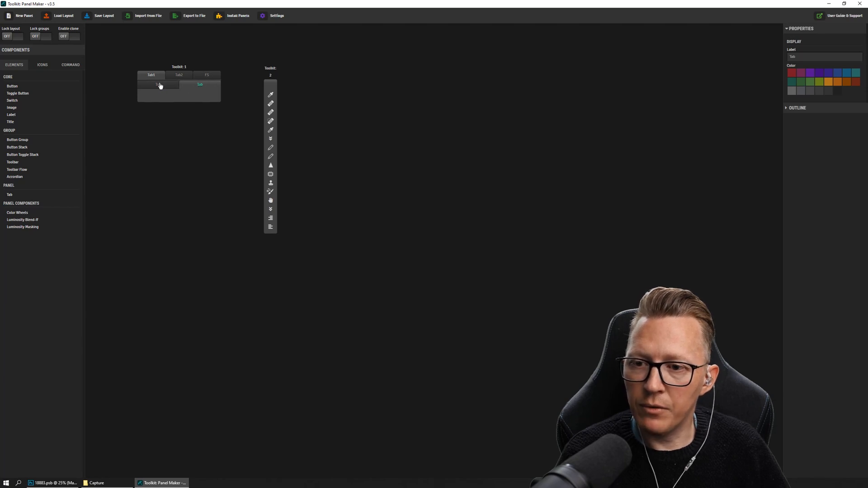
left_click(160, 85)
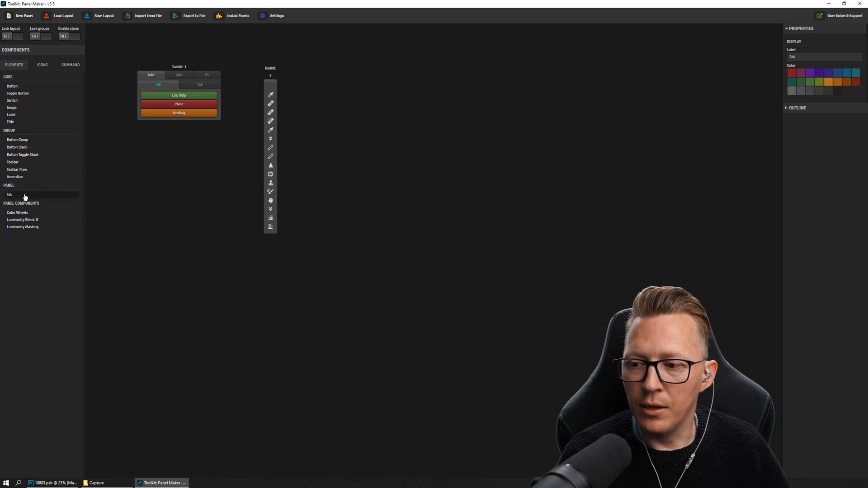
Add a third level of two tabs inside the first nested tab and switch through the nested levels to check their contents.
left_click_drag(24, 197, 155, 98)
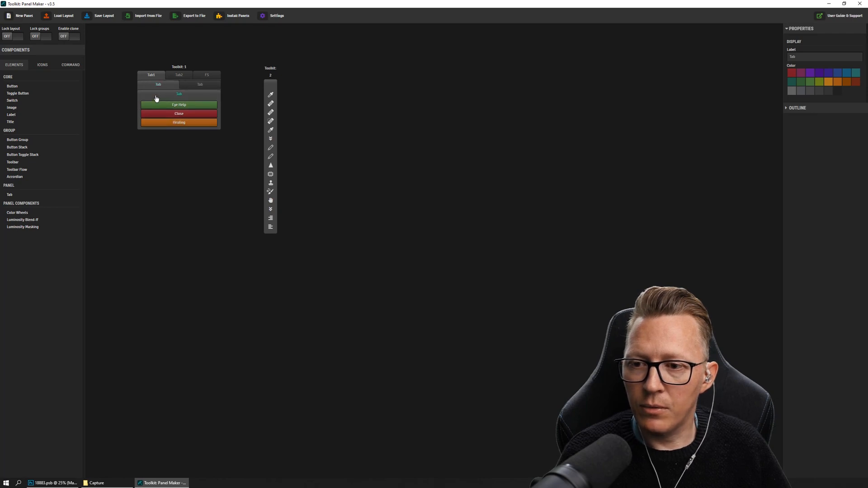
left_click_drag(38, 200, 176, 96)
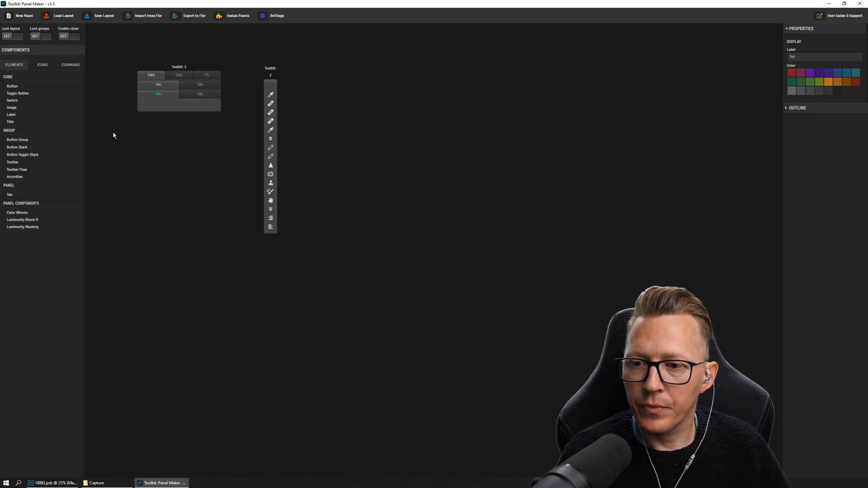
left_click(191, 96)
left_click(152, 95)
left_click(200, 93)
left_click(191, 86)
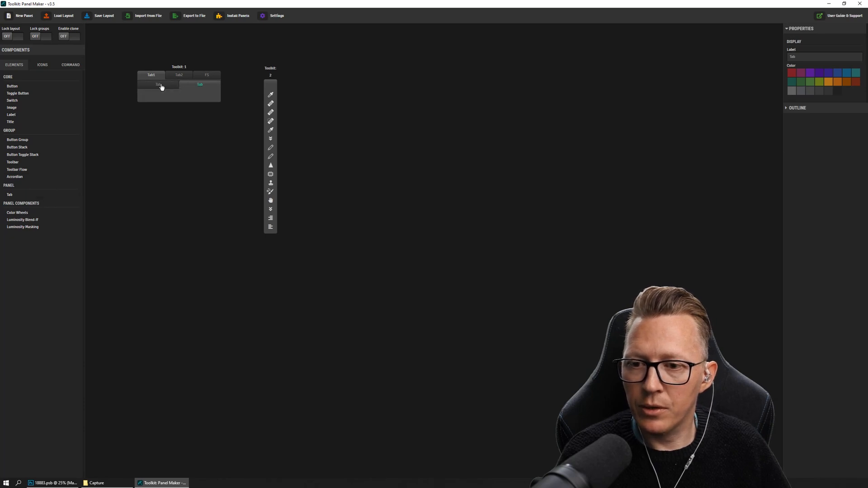
left_click(161, 86)
left_click(154, 96)
left_click(190, 94)
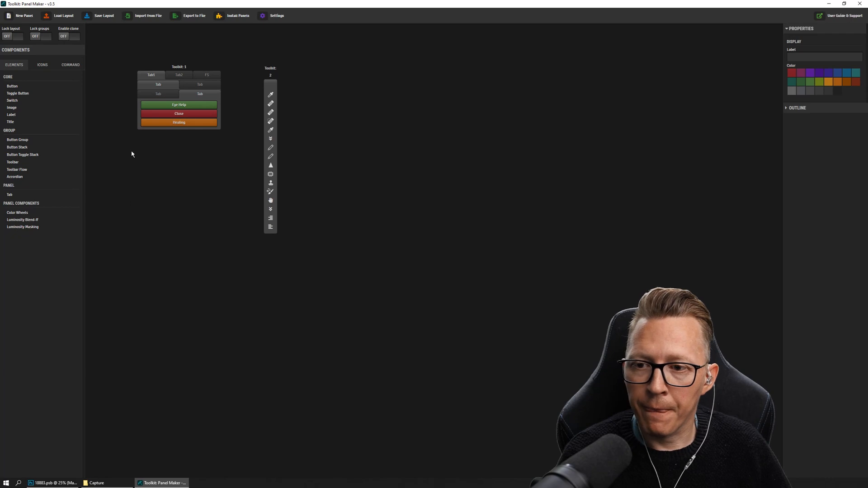
left_click(199, 95)
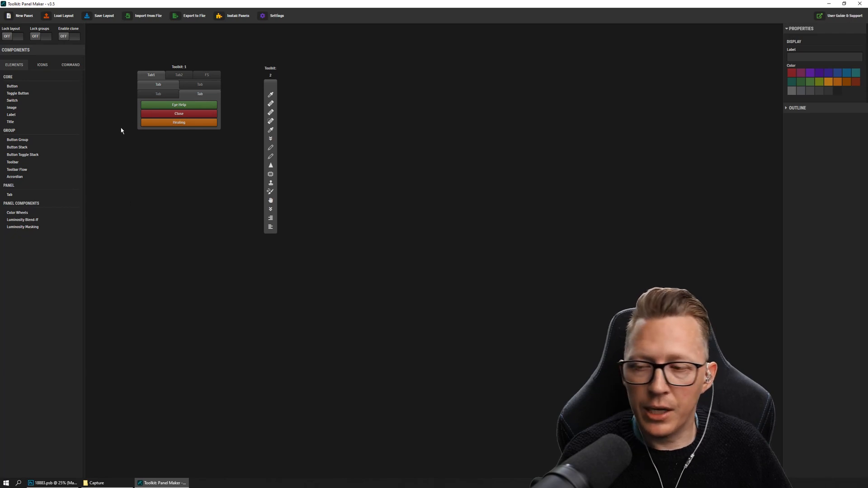
Give the third-level tab holding the buttons the FontAwesome adjust icon and clear its label.
left_click(200, 96)
left_click(41, 67)
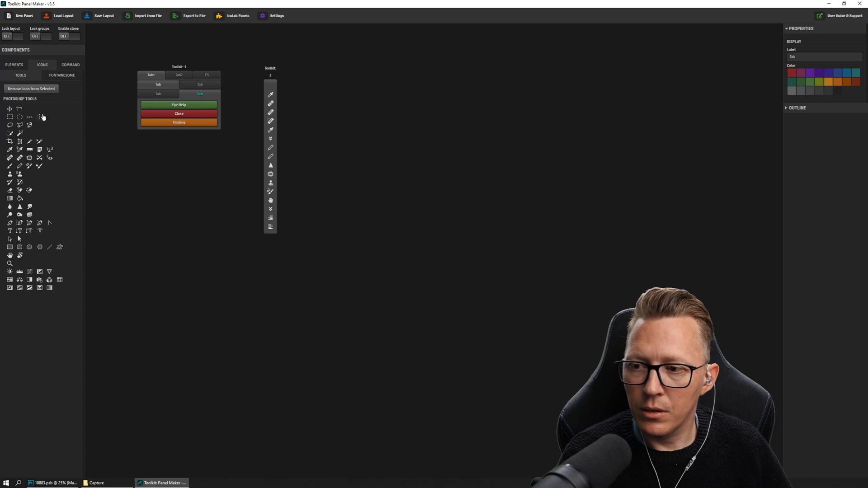
left_click(62, 77)
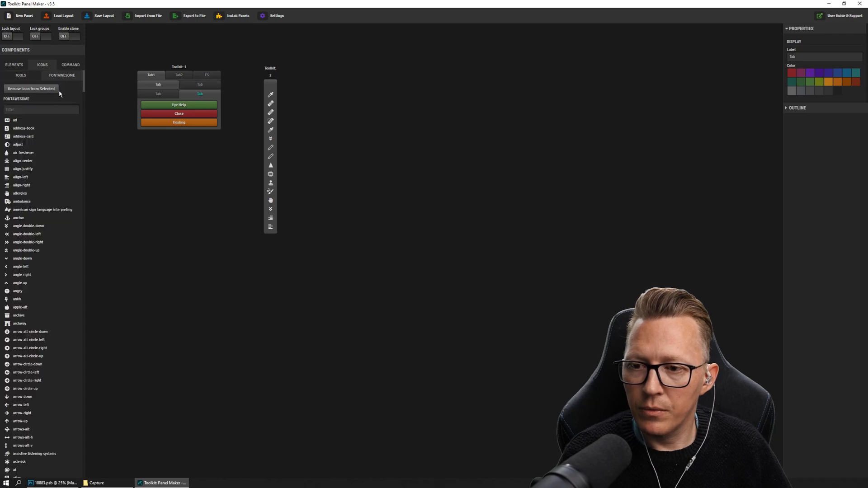
left_click(18, 145)
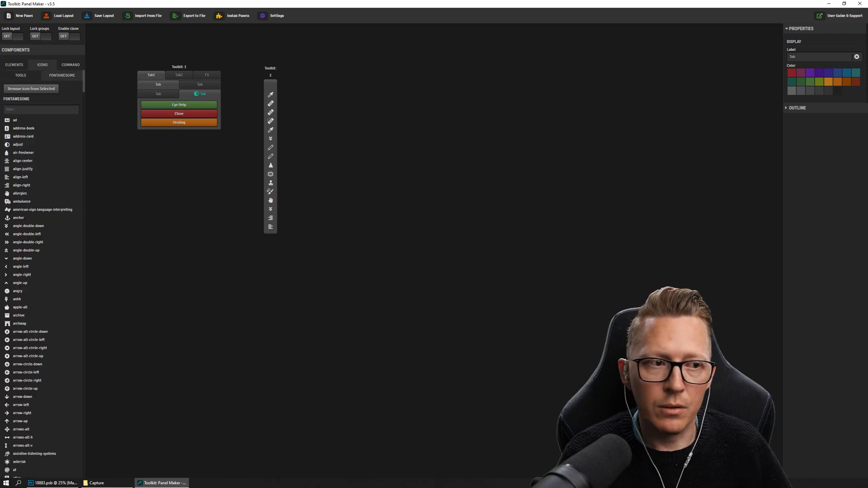
left_click(857, 57)
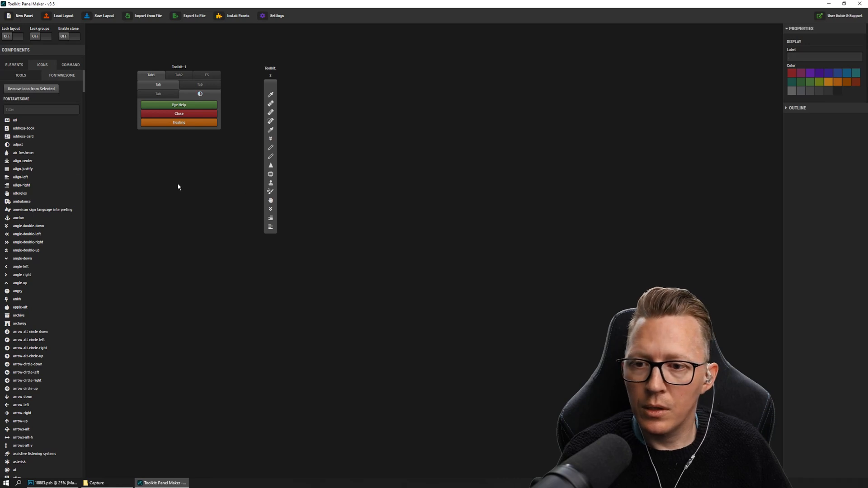
Compare the contents of the plain and icon-only third-level tabs and return to the list of element components.
left_click(158, 96)
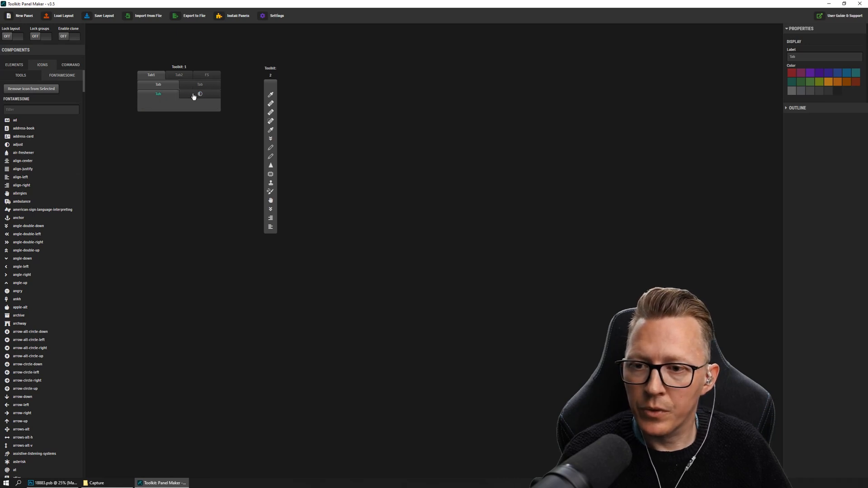
left_click(193, 95)
left_click(168, 95)
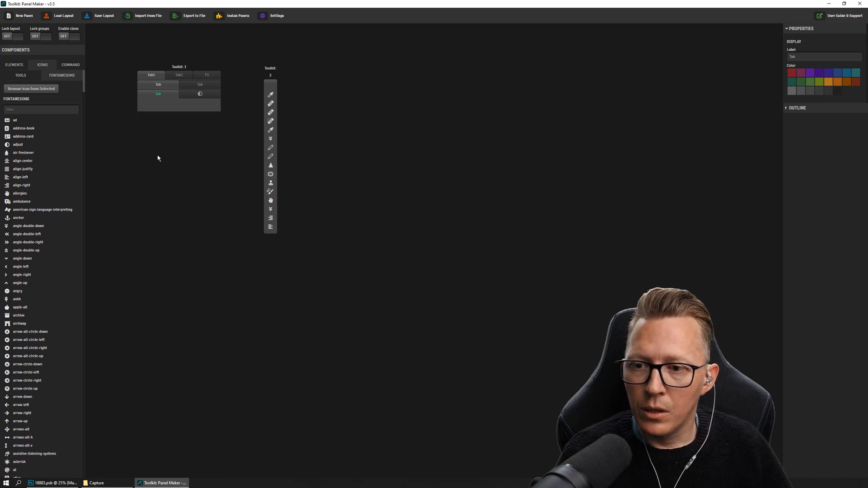
left_click(194, 94)
left_click(165, 95)
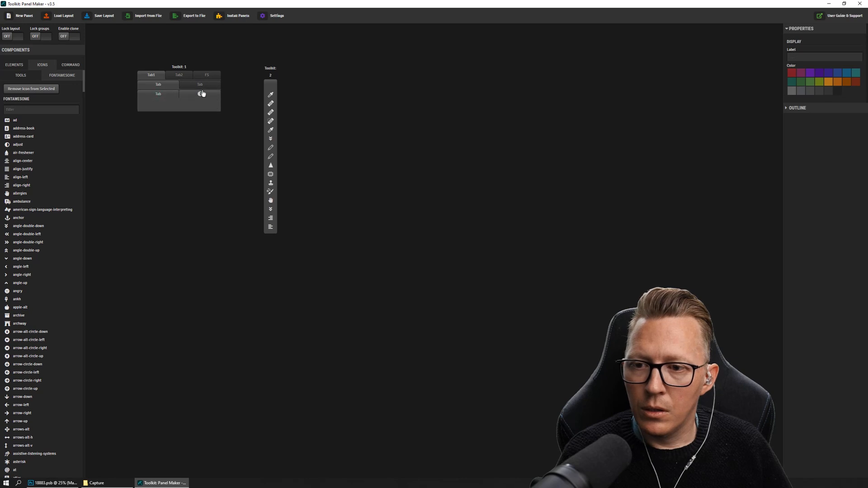
left_click(201, 94)
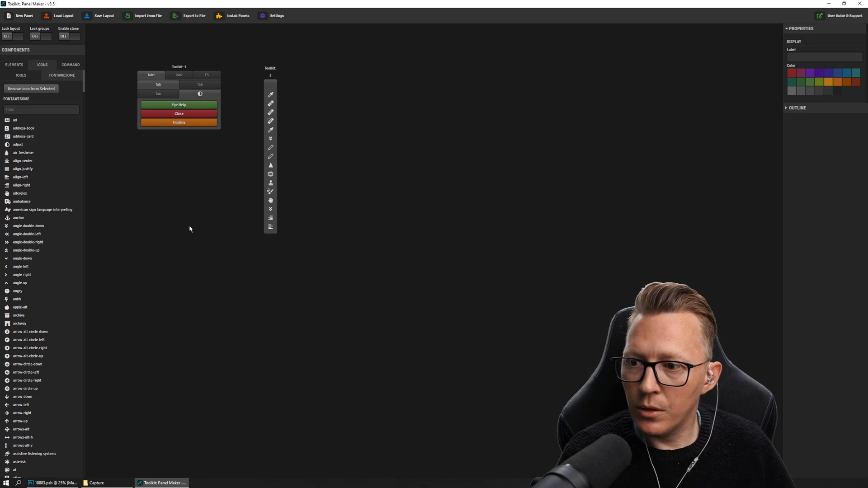
left_click(10, 67)
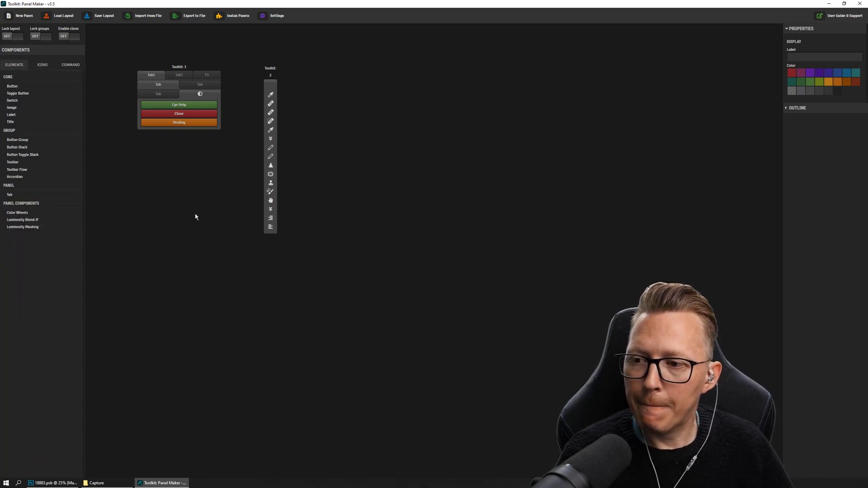